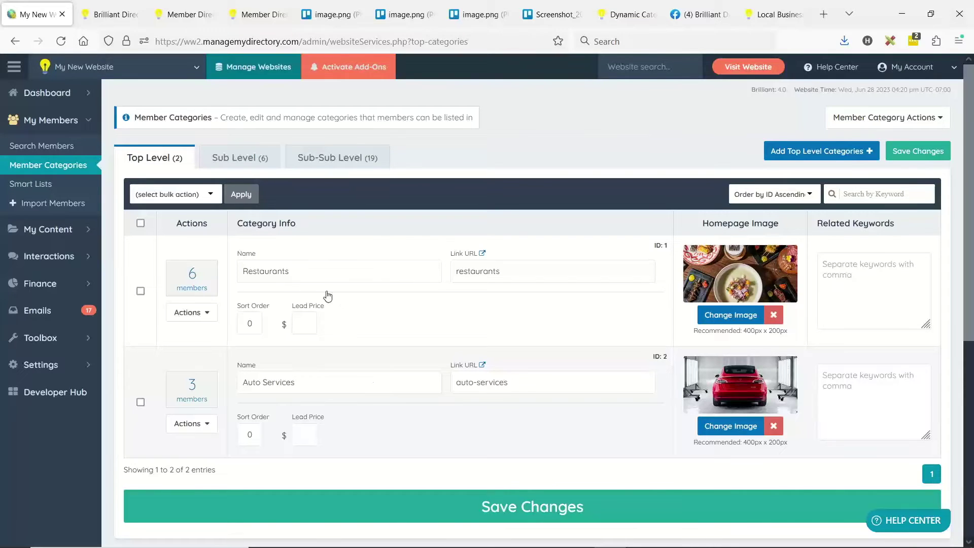
Show the sub-level member categories filtered by the Restaurants parent category and review the list
click(244, 169)
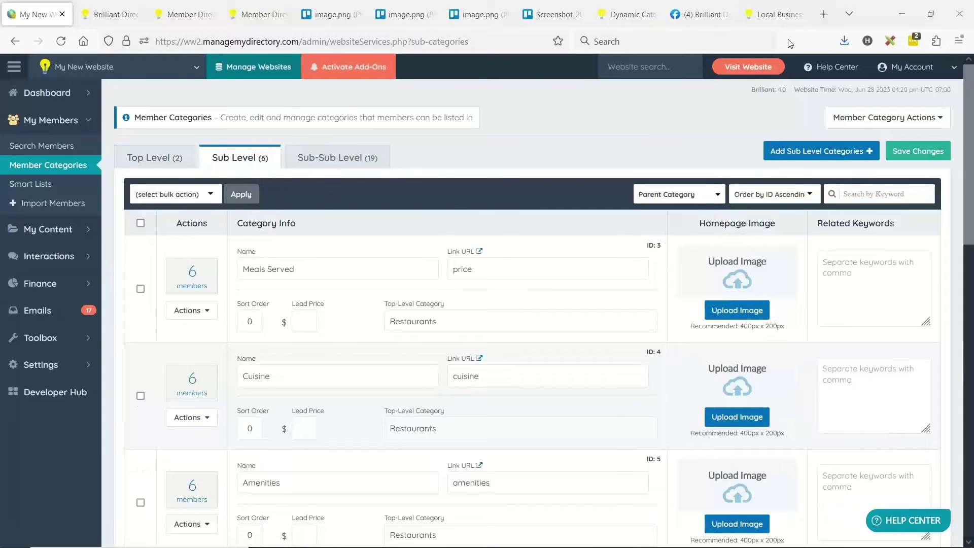
click(695, 197)
click(662, 259)
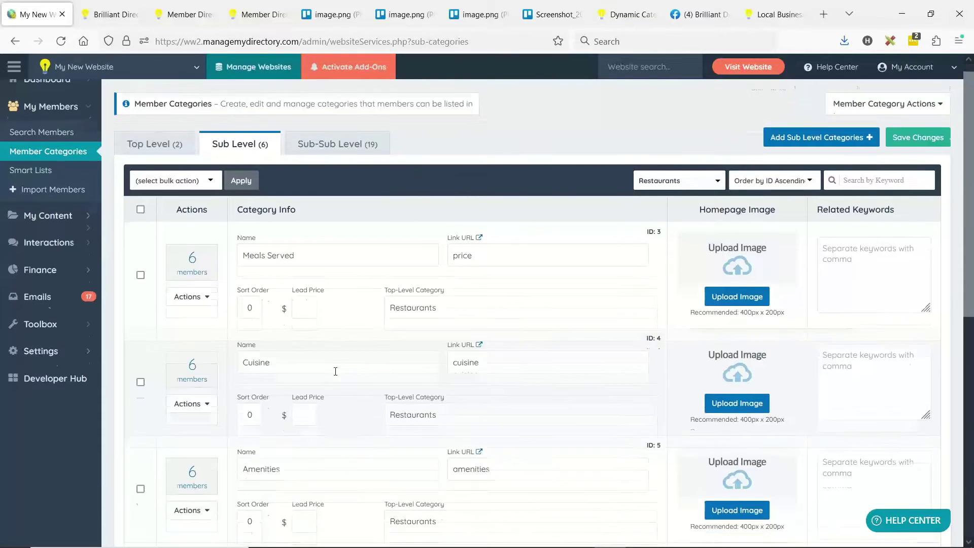
scroll(227, 357, down, 3)
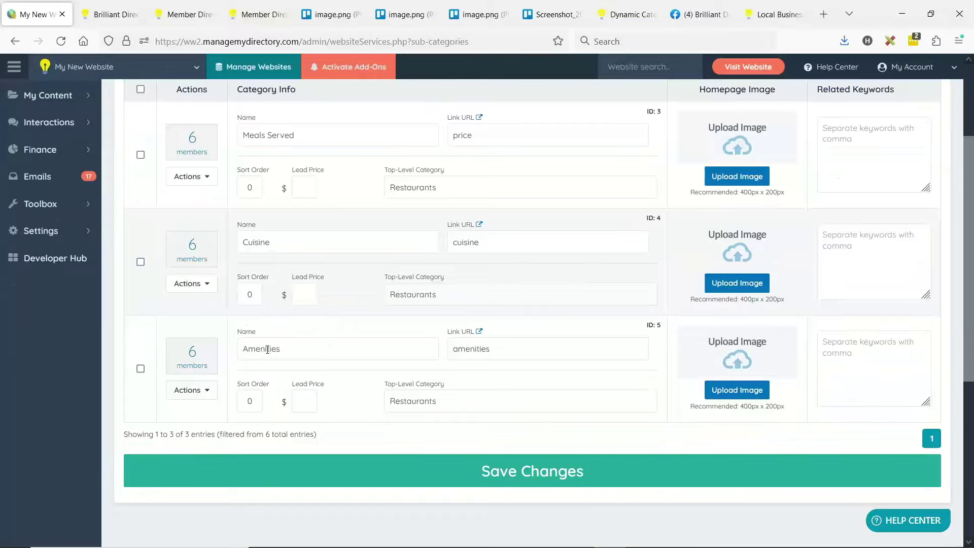
Filter the sub-level categories by the Auto Services parent category and look through its entries
scroll(267, 349, up, 3)
click(670, 194)
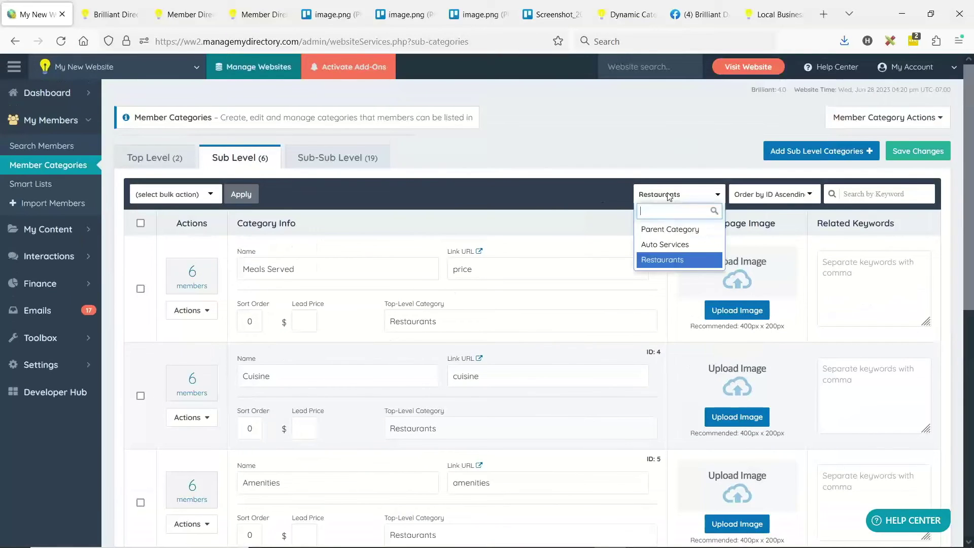
click(662, 245)
scroll(270, 240, down, 2)
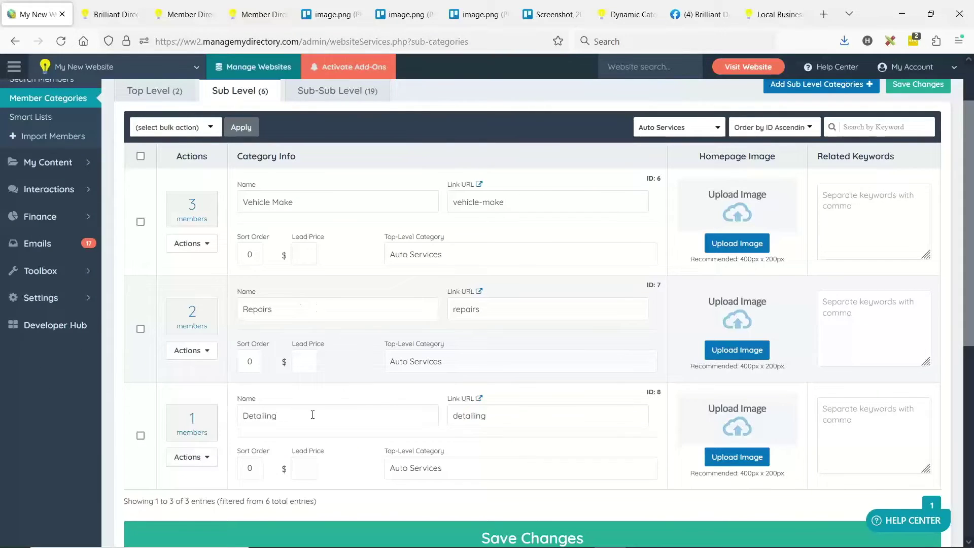
Show the sub-sub-level categories filtered by the Cuisine parent category and review the entries
scroll(312, 414, up, 2)
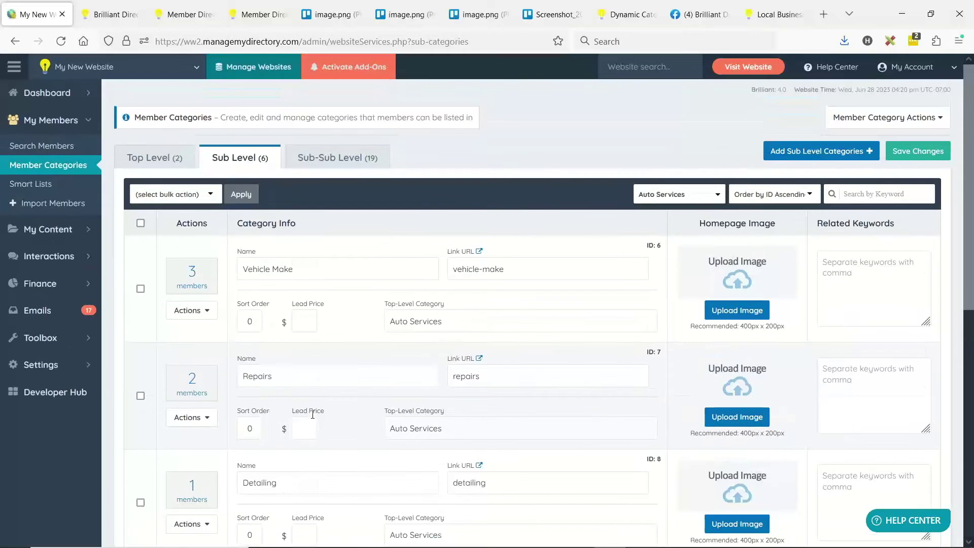
click(364, 159)
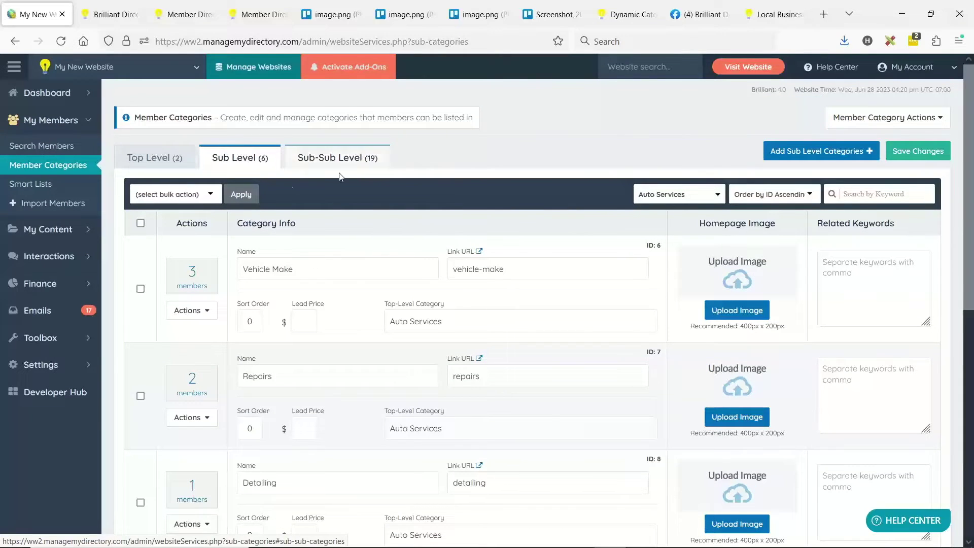
click(690, 198)
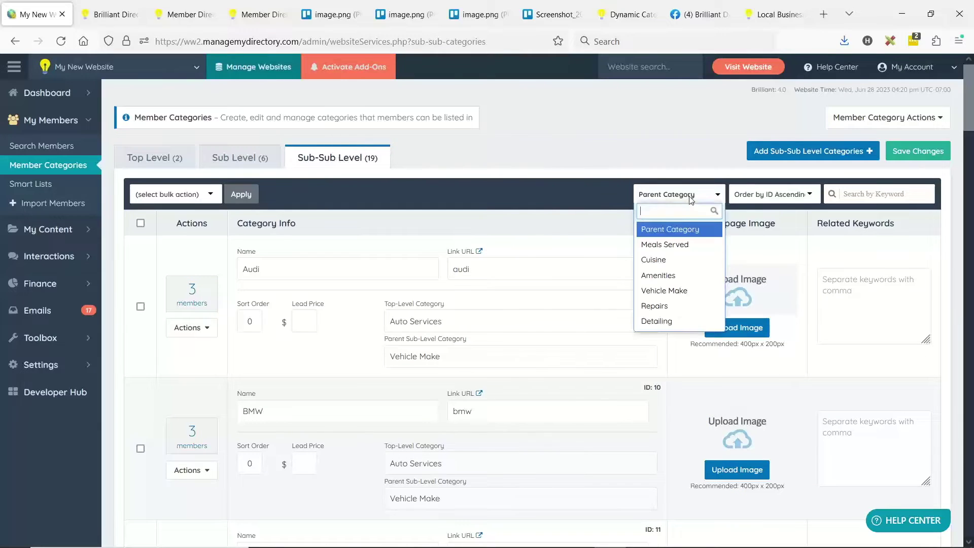
click(678, 264)
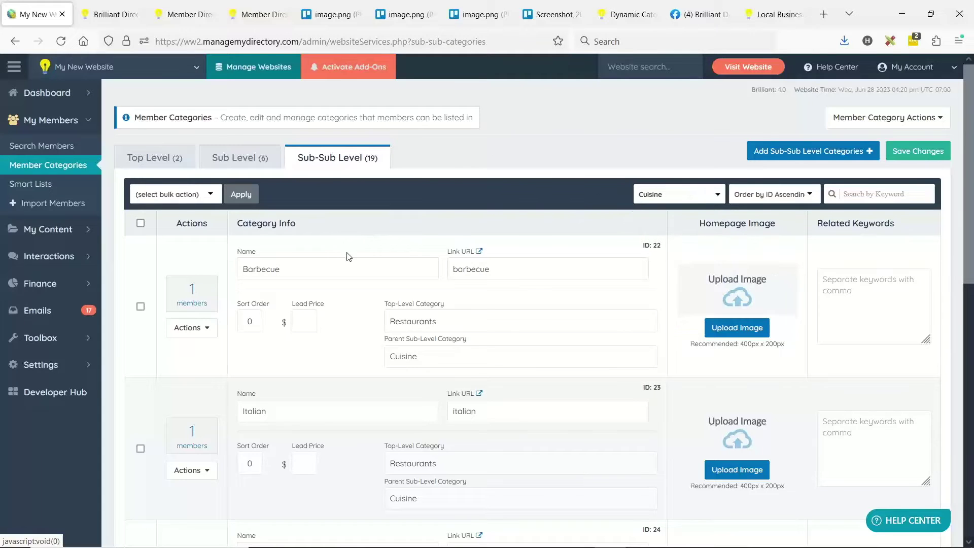
scroll(339, 275, down, 3)
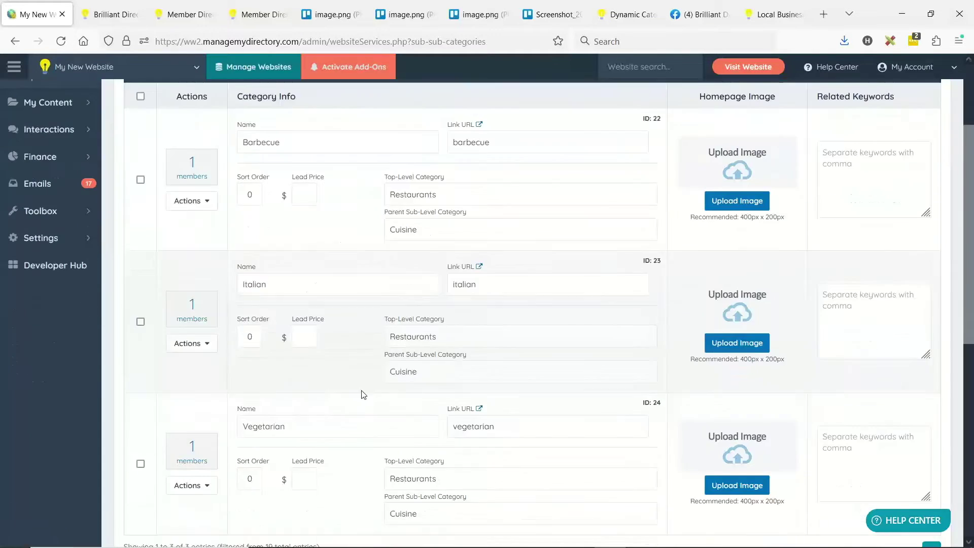
Filter the sub-sub-level categories by the Amenities parent category and review its entries
scroll(327, 425, up, 2)
click(665, 128)
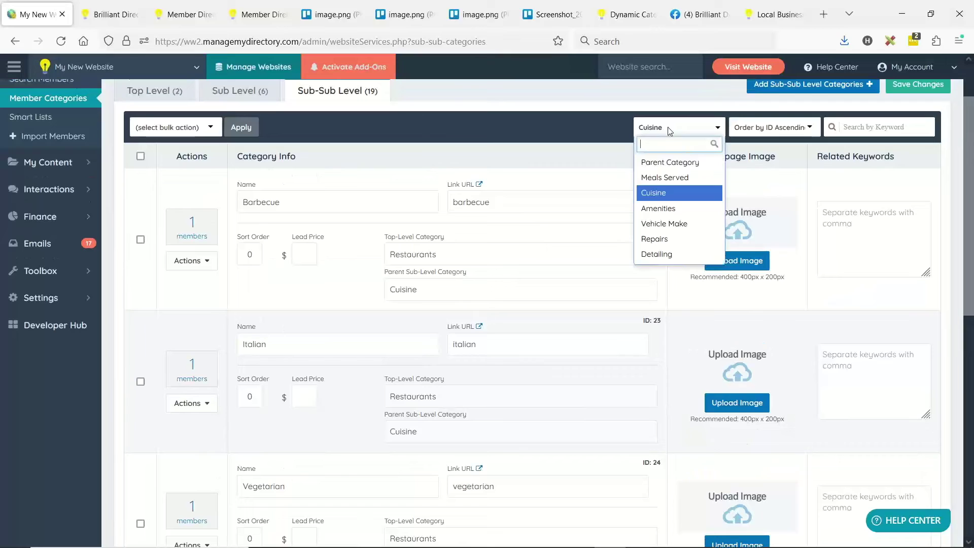
click(668, 210)
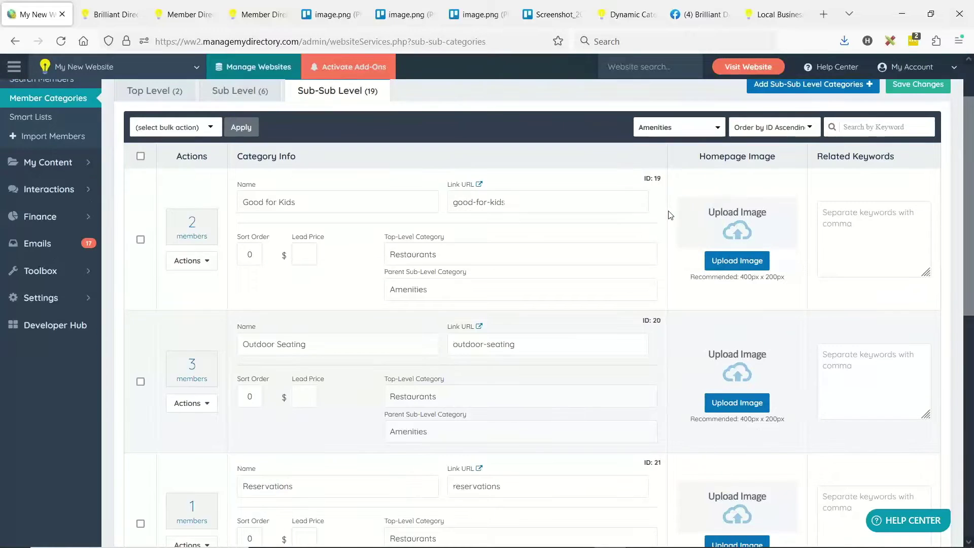
scroll(563, 218, up, 2)
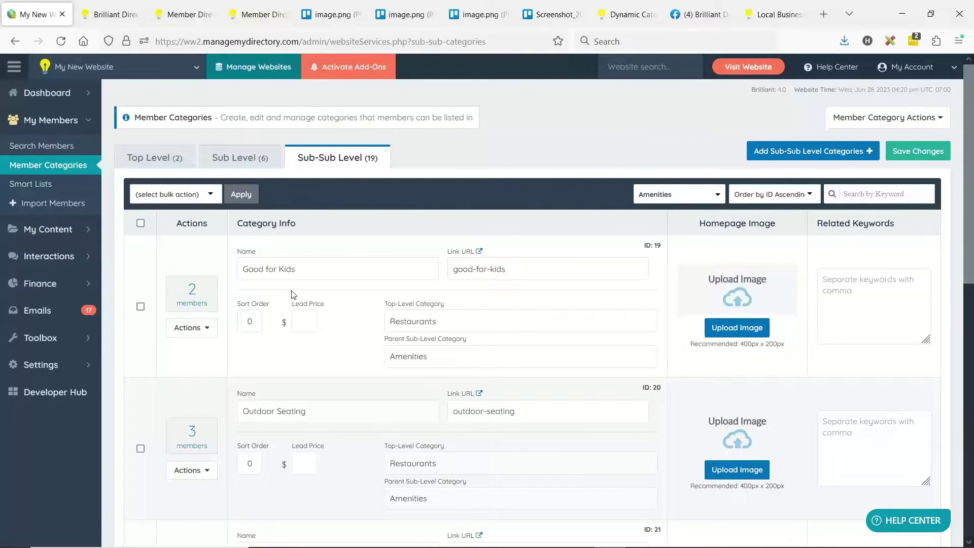
scroll(293, 295, down, 4)
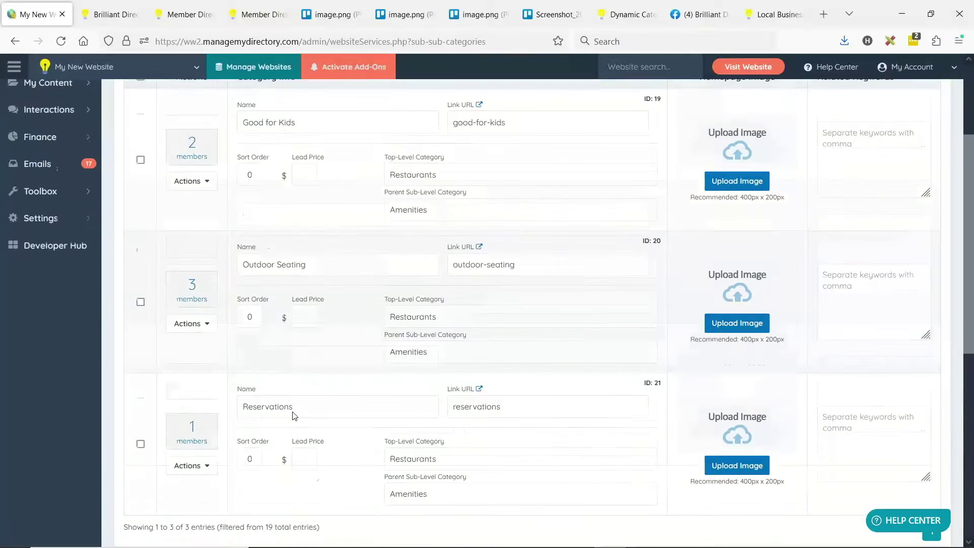
scroll(293, 415, down, 2)
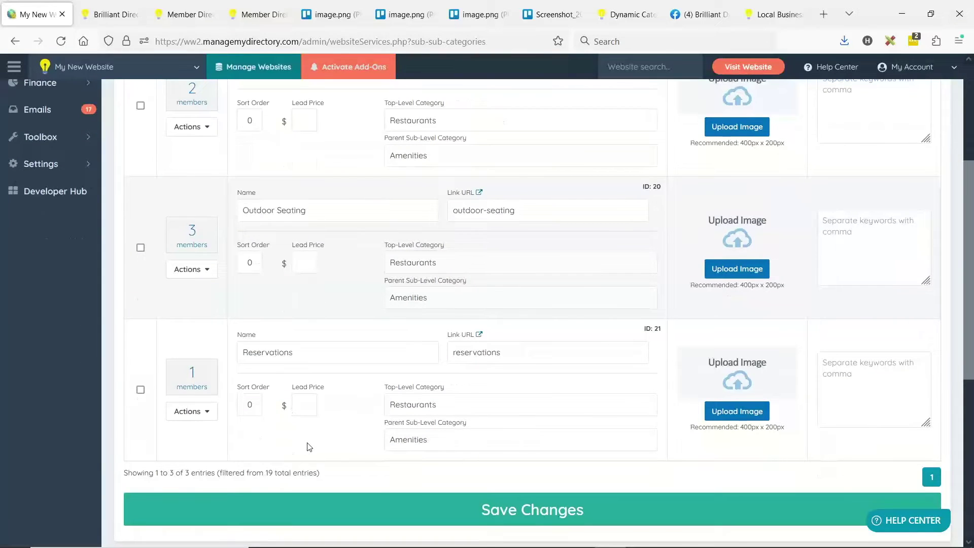
Filter the sub-sub-level categories by the Repairs parent category and look through its entries
scroll(307, 446, up, 3)
click(680, 133)
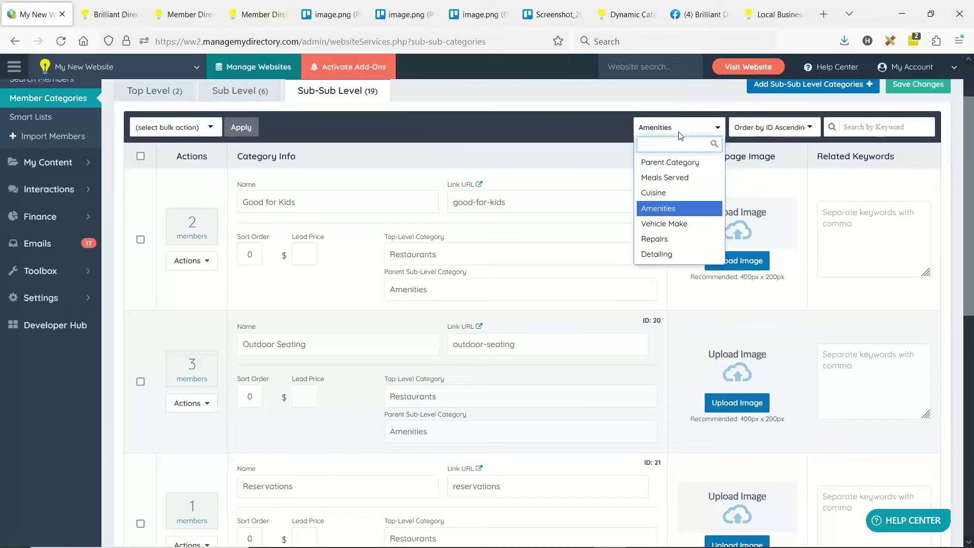
click(674, 238)
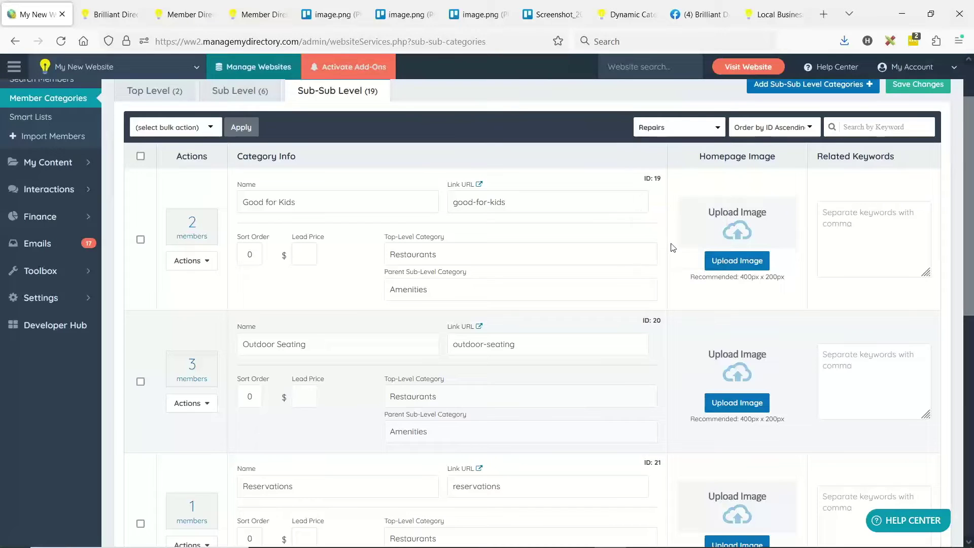
scroll(486, 251, up, 2)
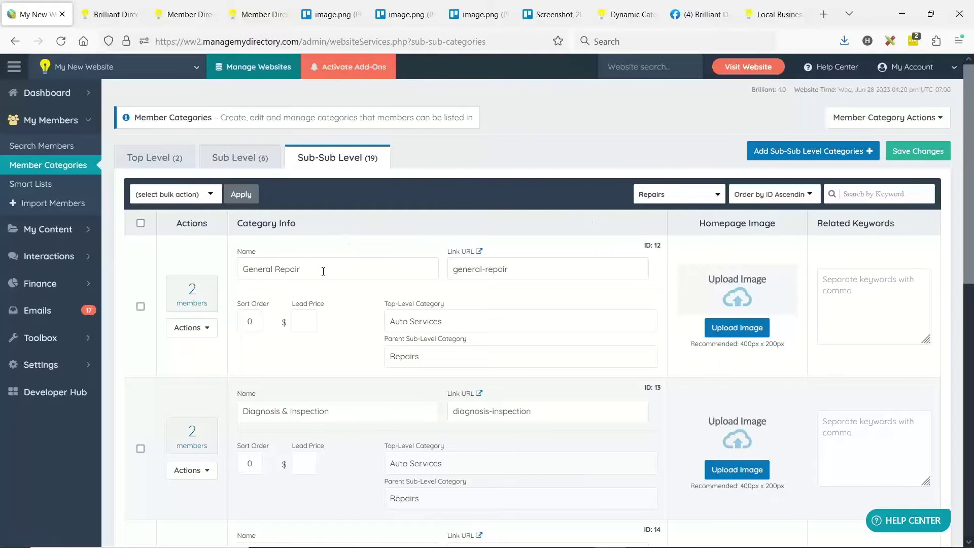
scroll(323, 272, down, 1)
scroll(241, 372, down, 1)
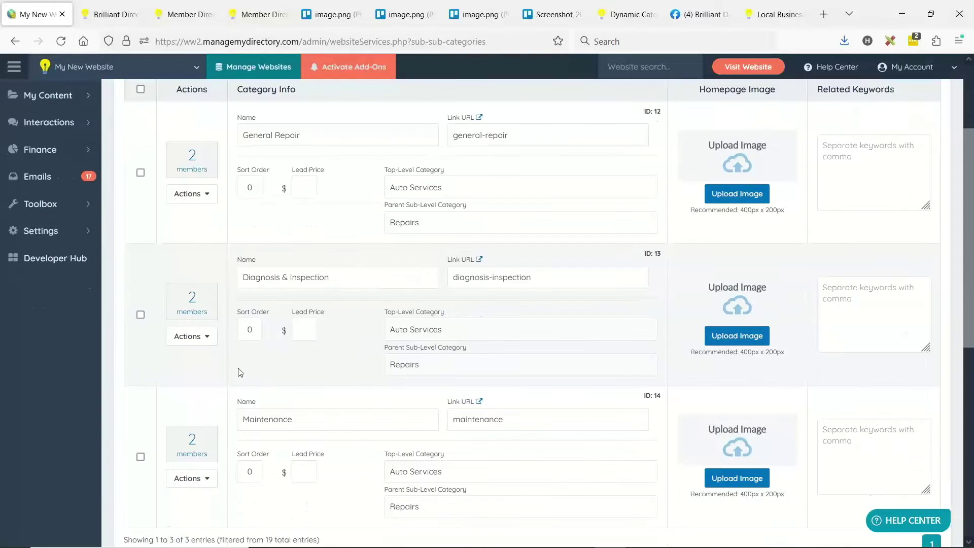
scroll(317, 369, down, 1)
scroll(342, 351, down, 1)
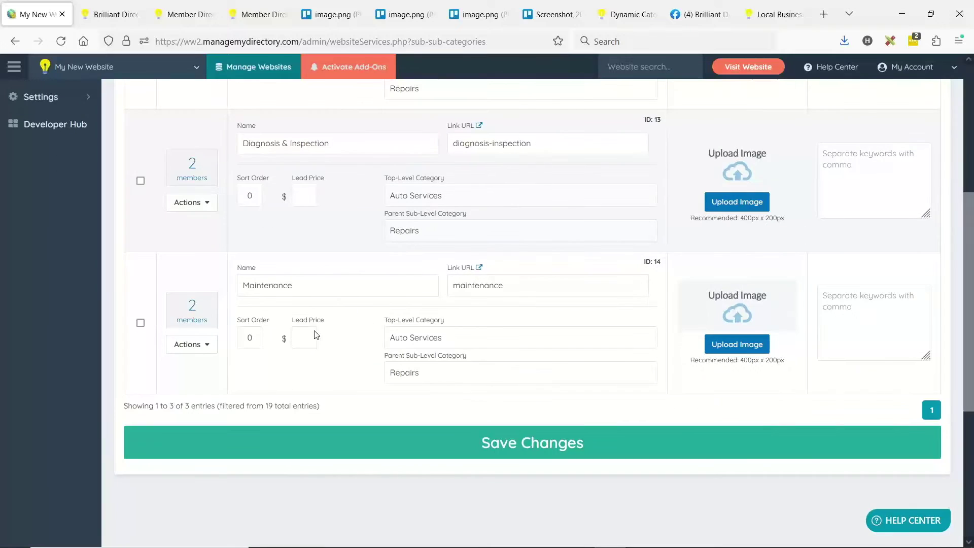
Review the category hierarchy again by viewing the top-level, sub-level and sub-sub-level lists in order
scroll(432, 416, up, 2)
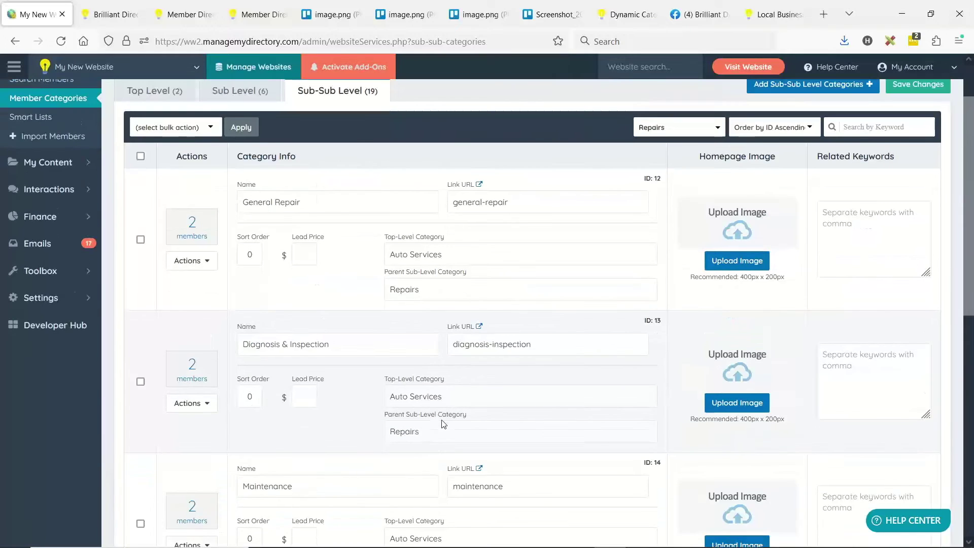
click(162, 92)
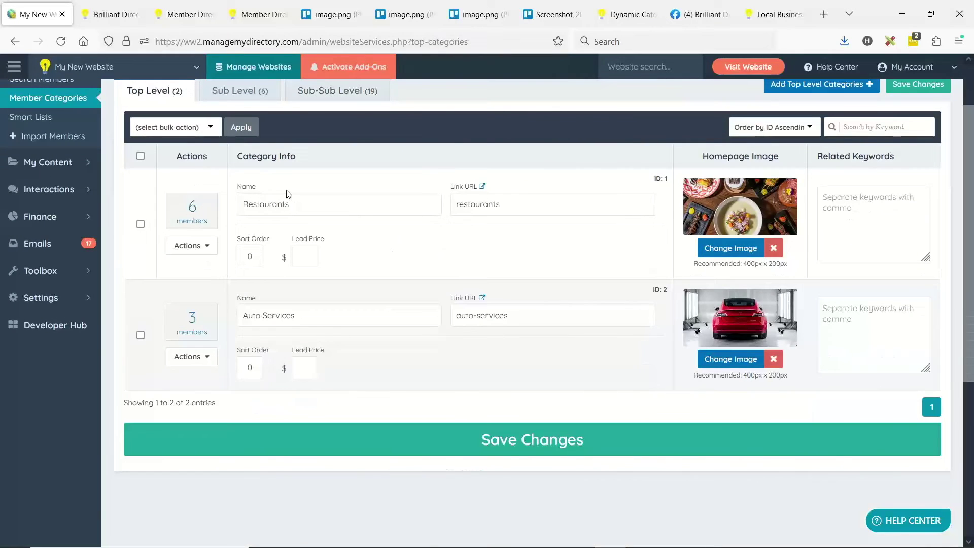
scroll(284, 213, up, 1)
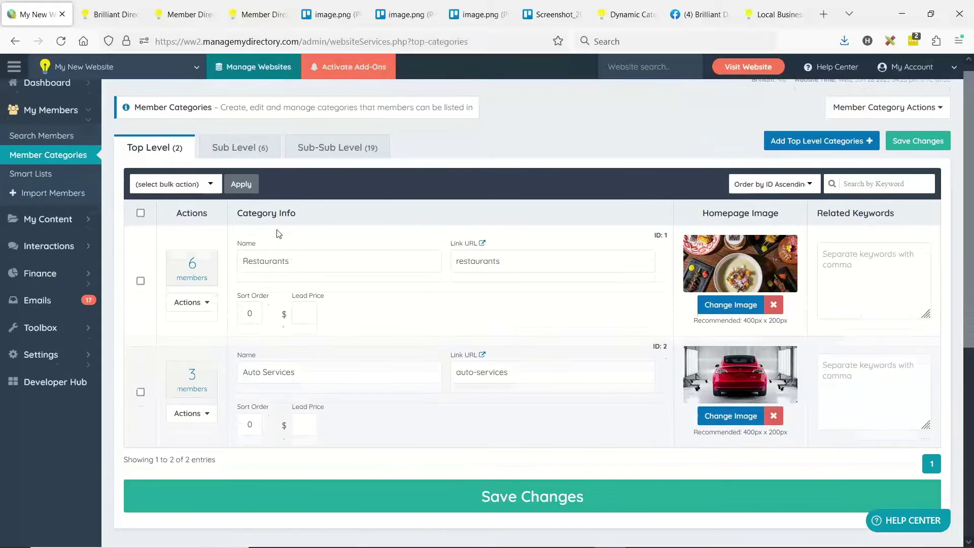
click(237, 163)
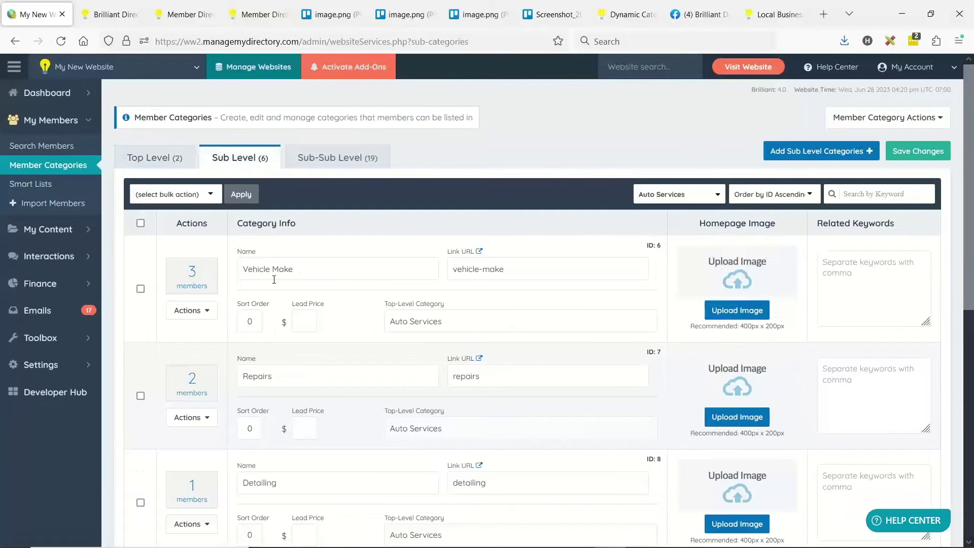
click(334, 160)
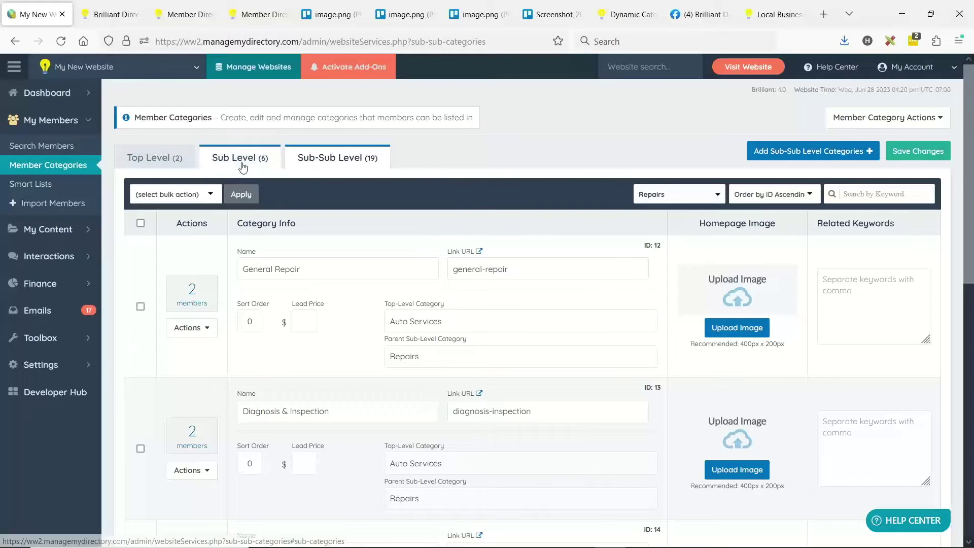
Open the live website and look over its homepage, including the Search Popular Categories section
click(744, 67)
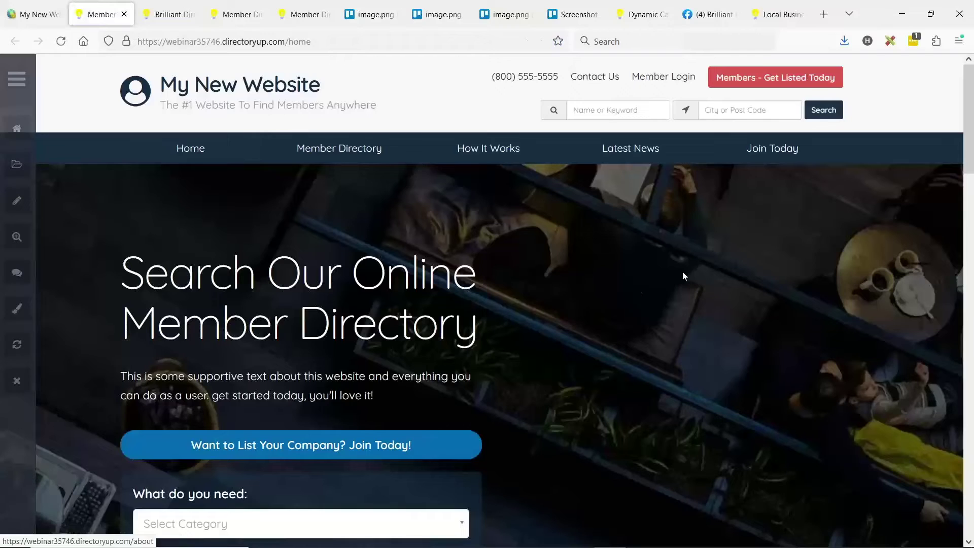
scroll(614, 277, down, 4)
scroll(590, 261, down, 10)
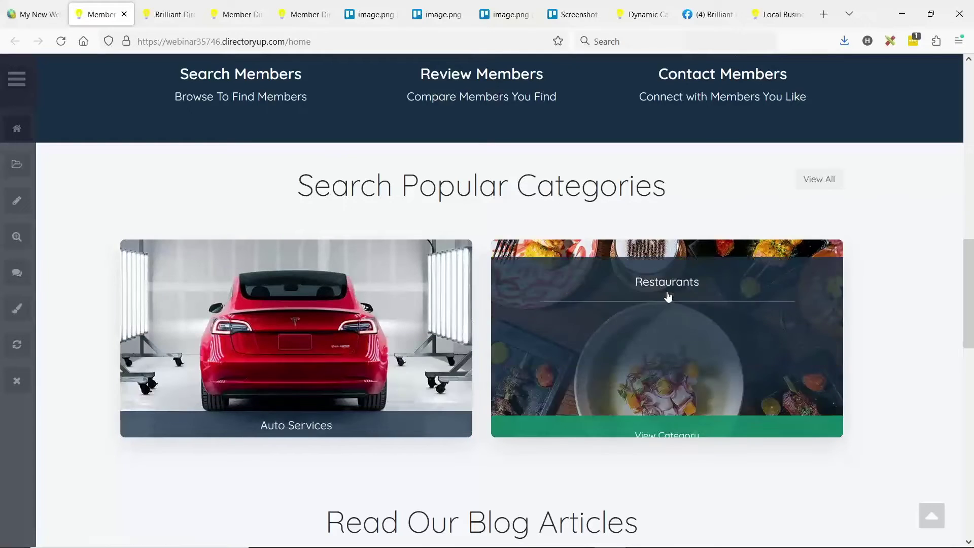
scroll(359, 337, up, 8)
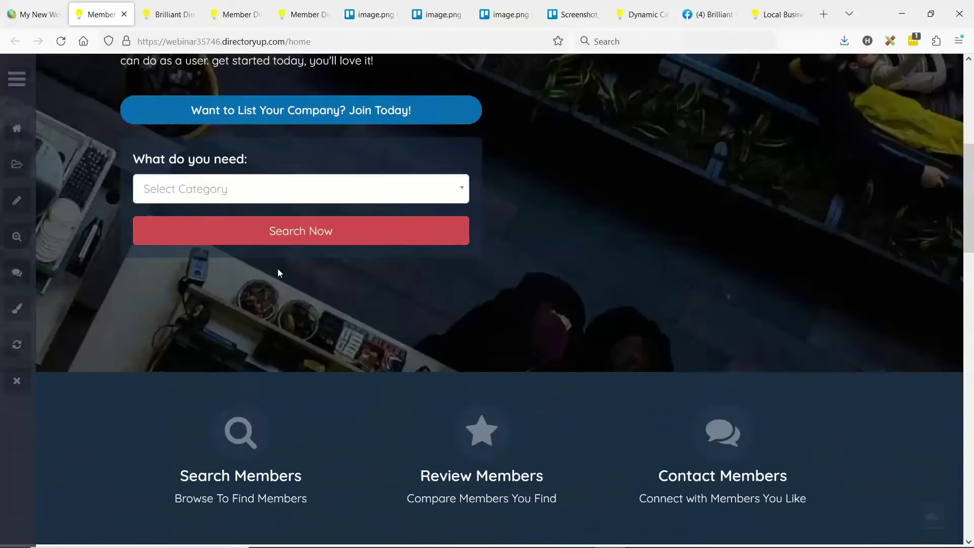
Check which categories the homepage's "What do you need" search offers, without selecting one
scroll(326, 306, up, 3)
click(205, 321)
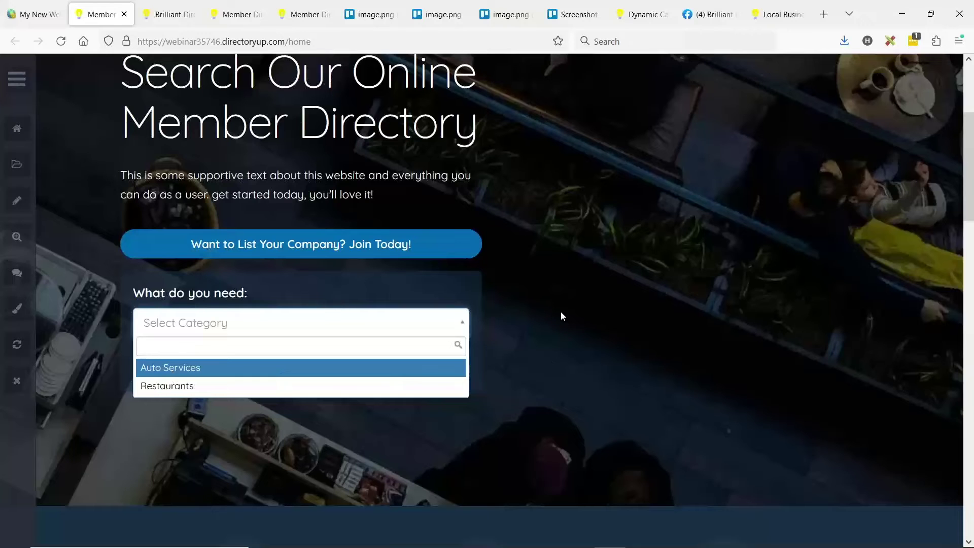
click(633, 348)
Open the Restaurants category from the homepage's popular categories, review its listings and filter them by Outdoor Seating
scroll(489, 287, down, 10)
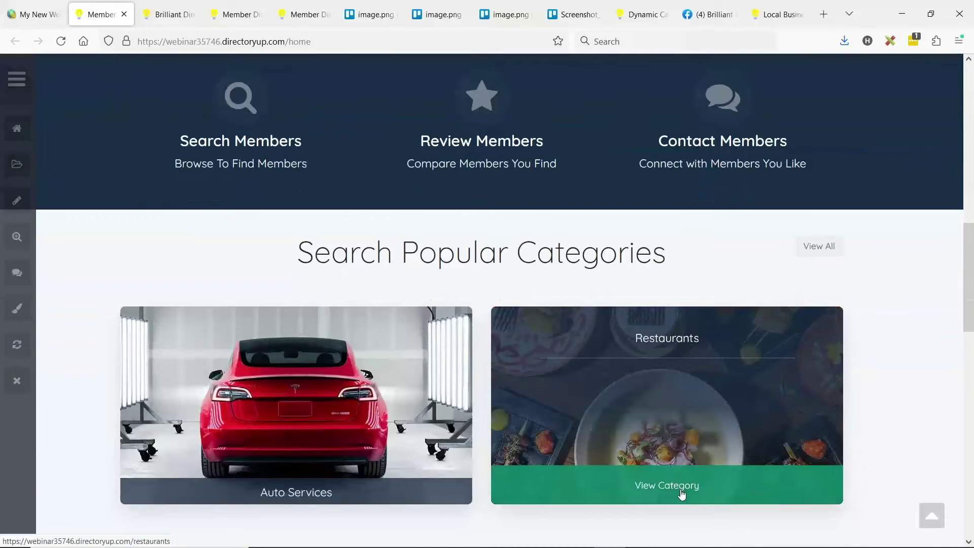
click(681, 493)
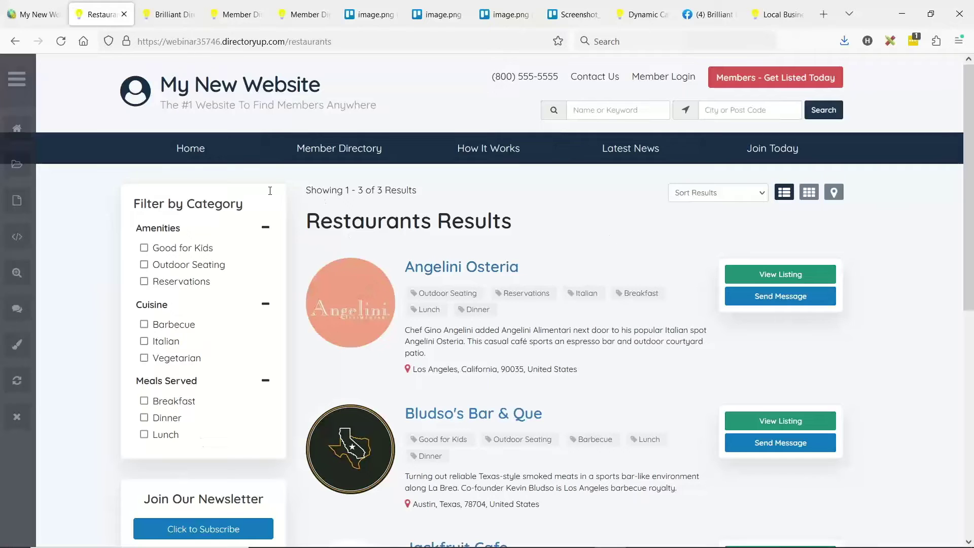
scroll(493, 202, down, 4)
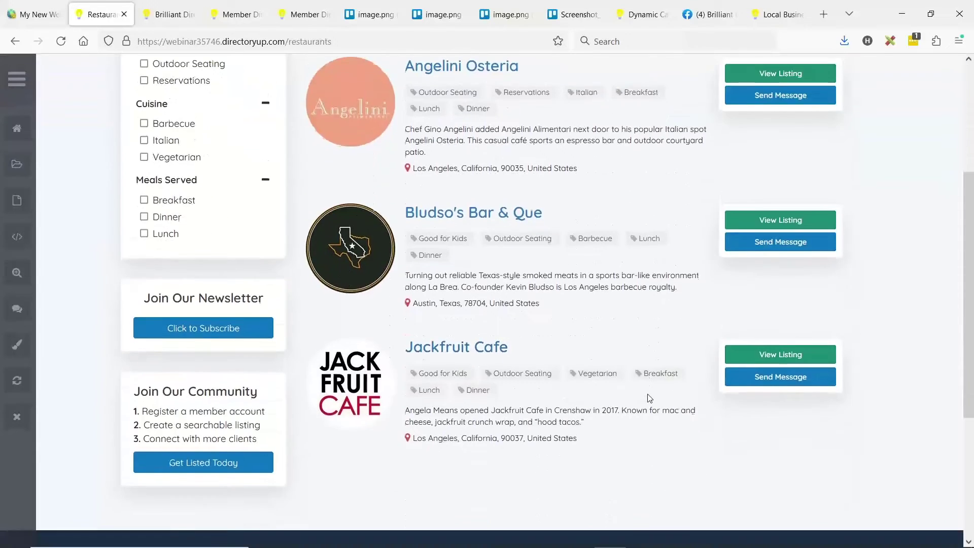
scroll(634, 355, up, 1)
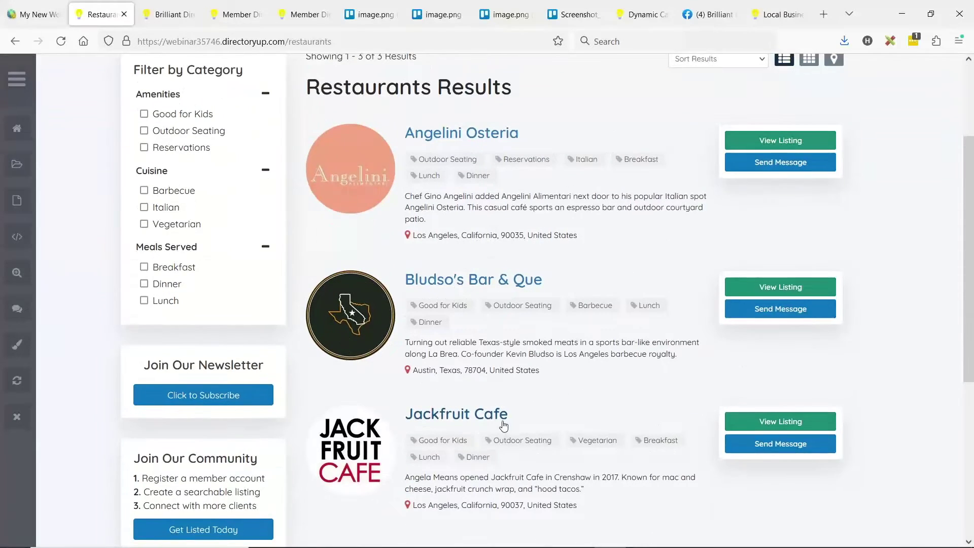
scroll(486, 200, up, 1)
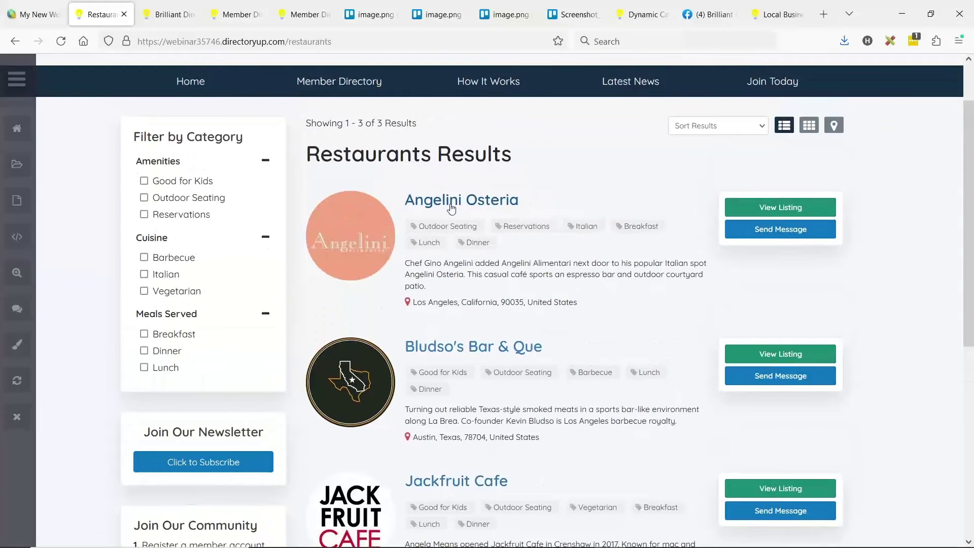
click(144, 200)
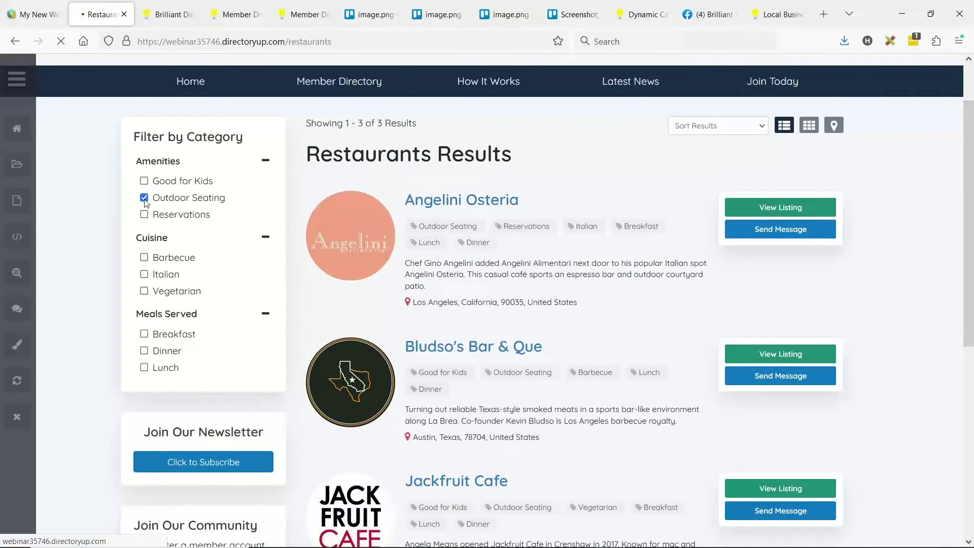
Add the Italian filter to the Outdoor Seating restaurants, add Barbecue as well, and remove Italian to compare the results
scroll(419, 214, down, 2)
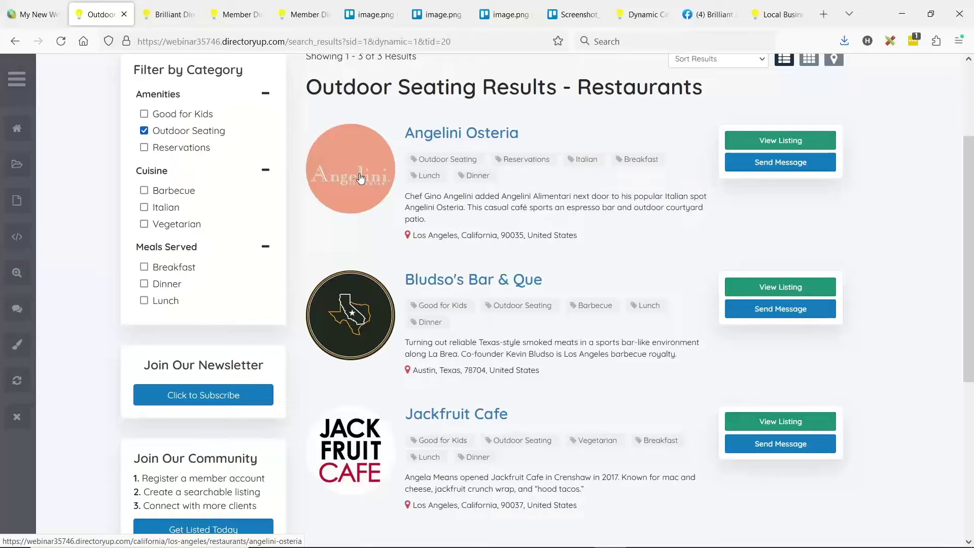
click(145, 208)
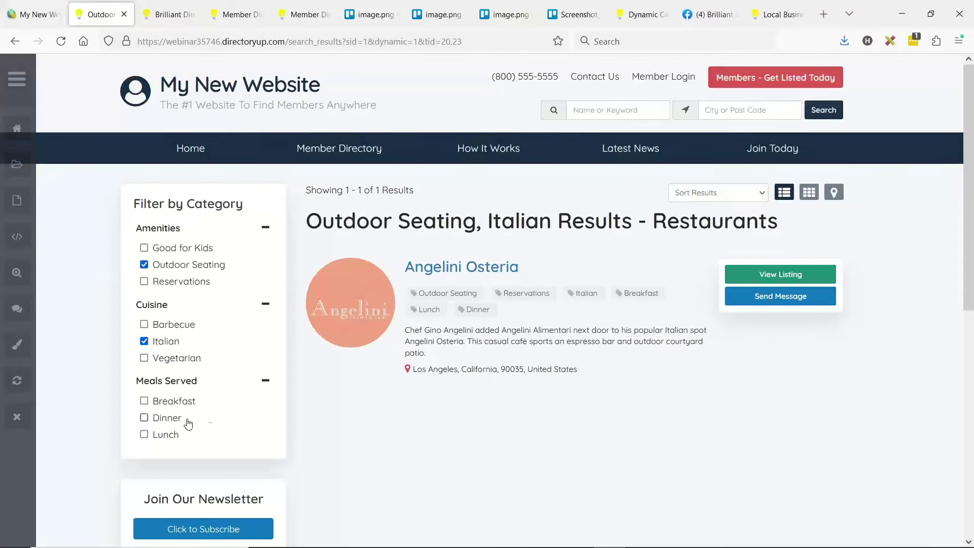
click(145, 325)
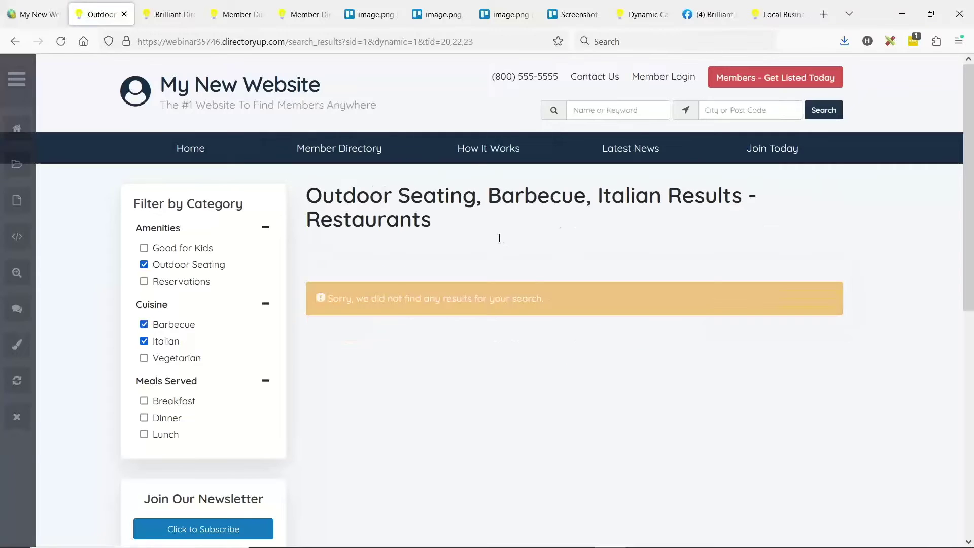
click(144, 343)
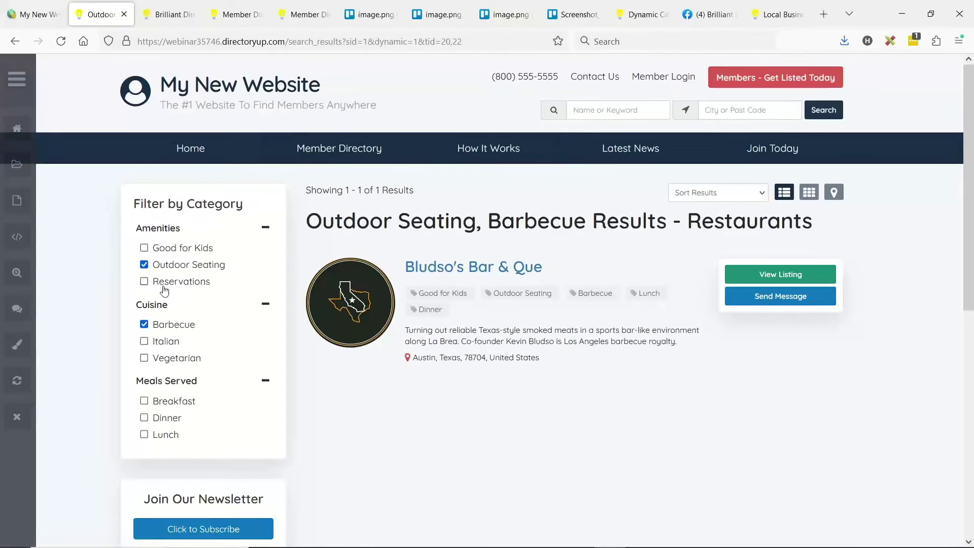
Return to the homepage and search the member directory for the Auto Services category
click(209, 92)
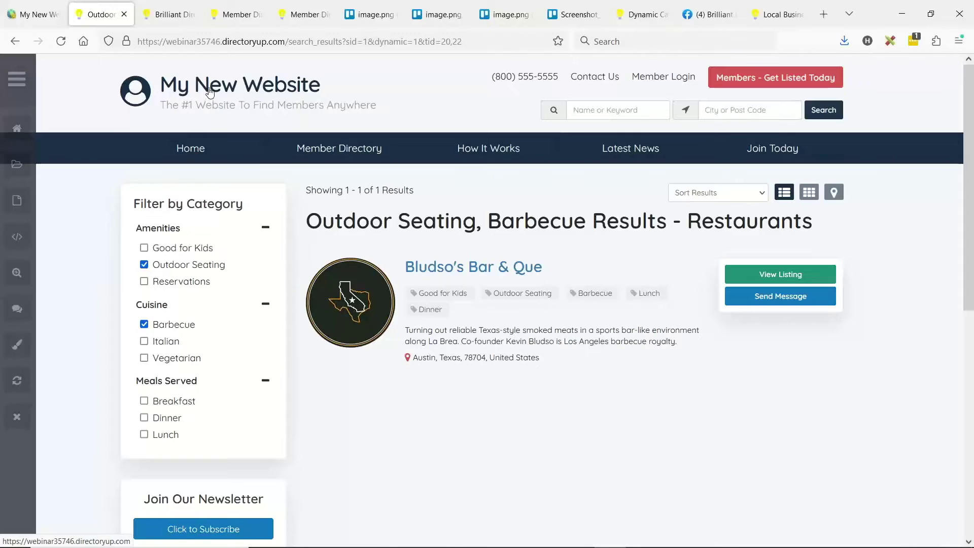
scroll(210, 91, down, 4)
click(145, 324)
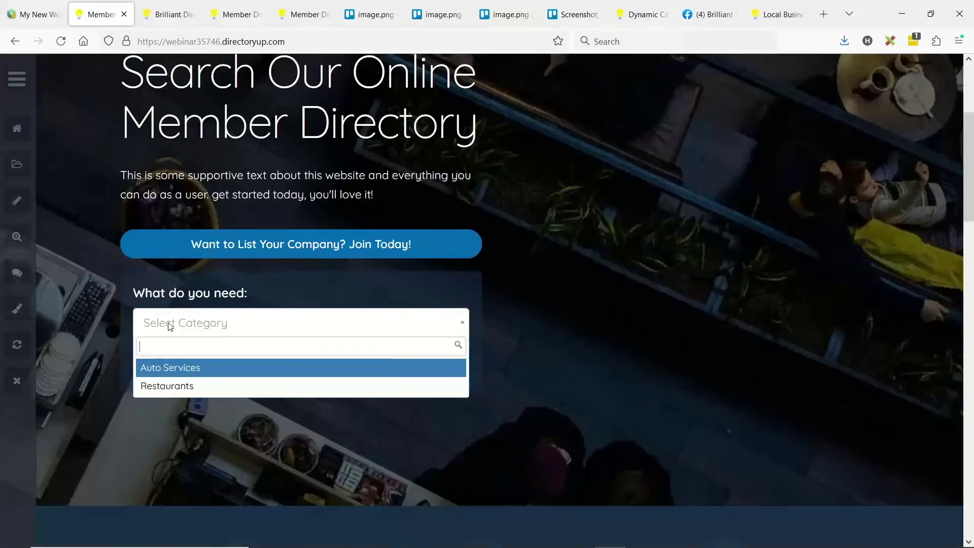
click(162, 373)
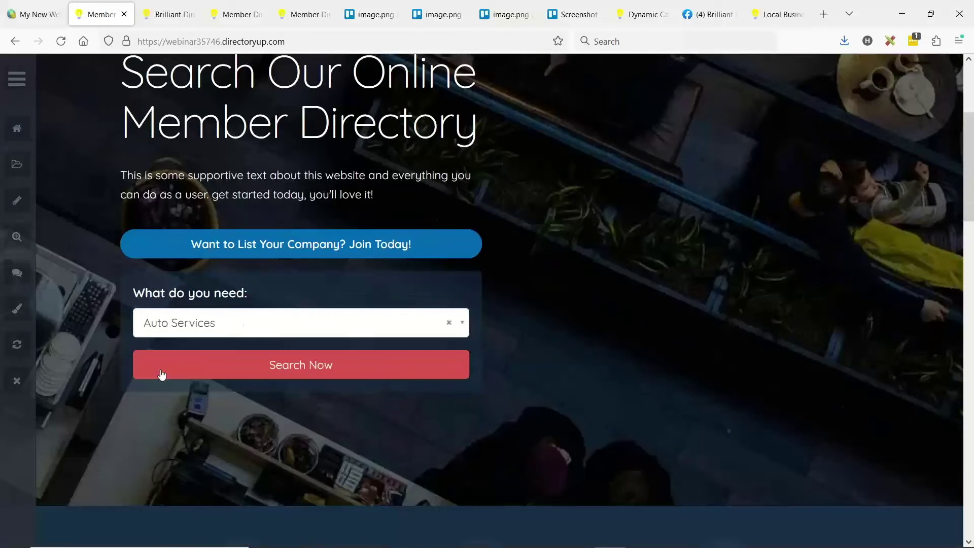
click(240, 375)
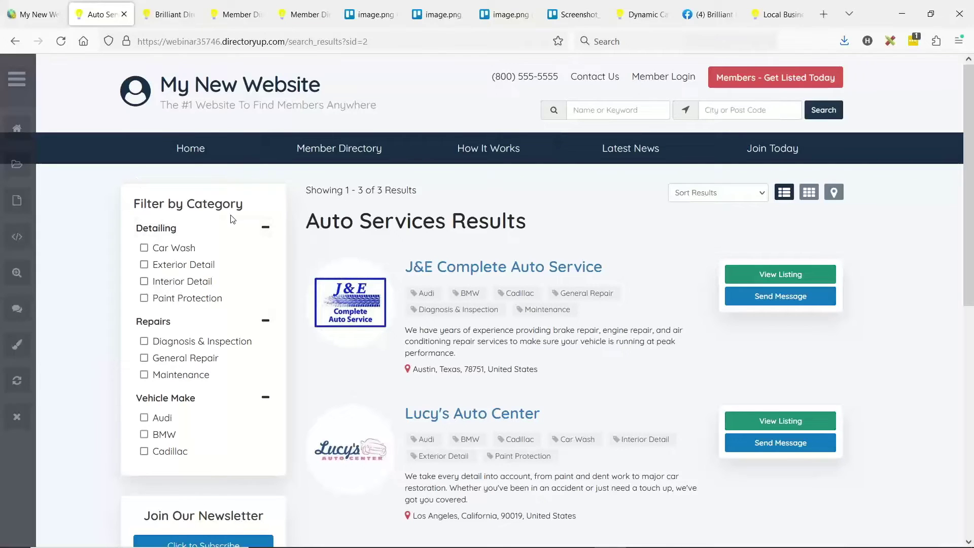
key(alt+Tab)
key(Right)
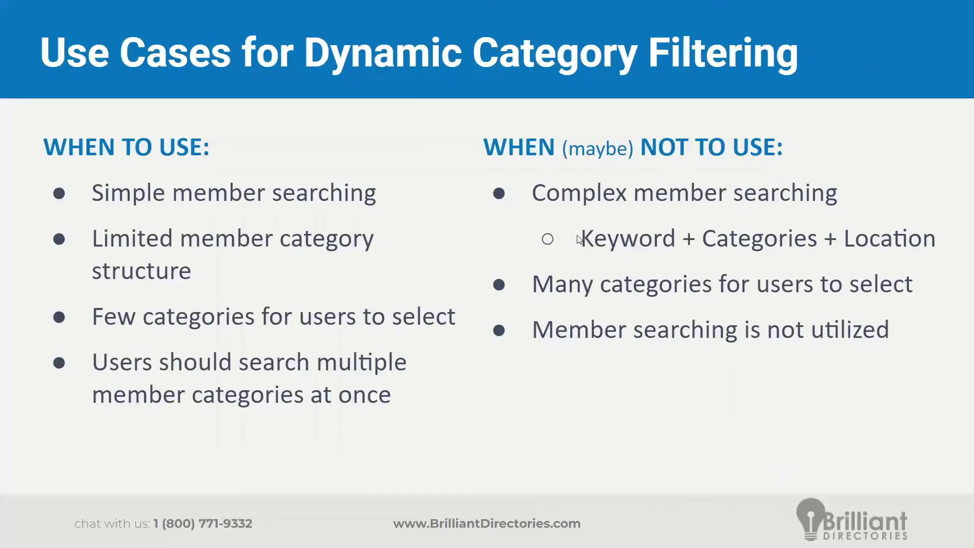
key(Right)
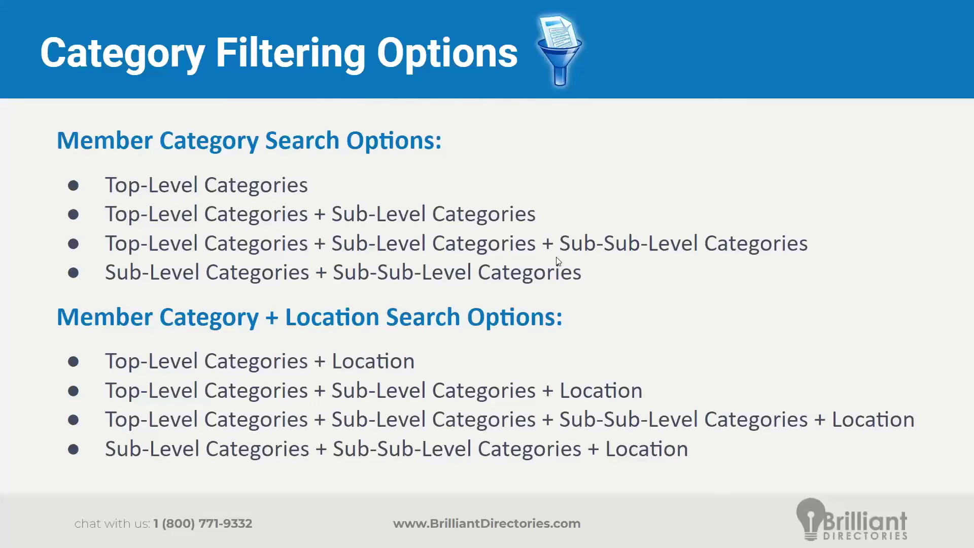
key(alt+Tab)
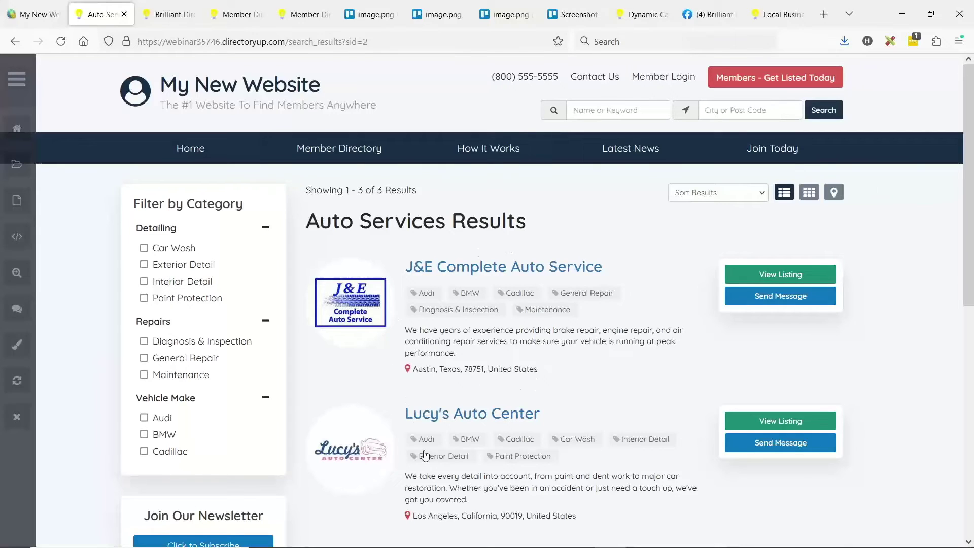
Filter the Auto Services listings by Audi, review the results, and add the Paint Protection filter
click(144, 419)
scroll(480, 330, down, 3)
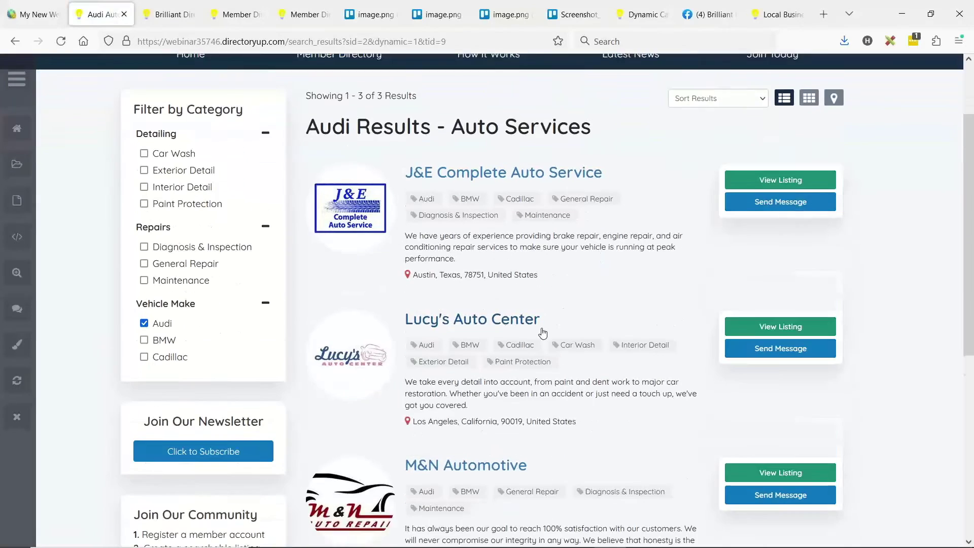
scroll(485, 467, down, 3)
scroll(497, 272, up, 5)
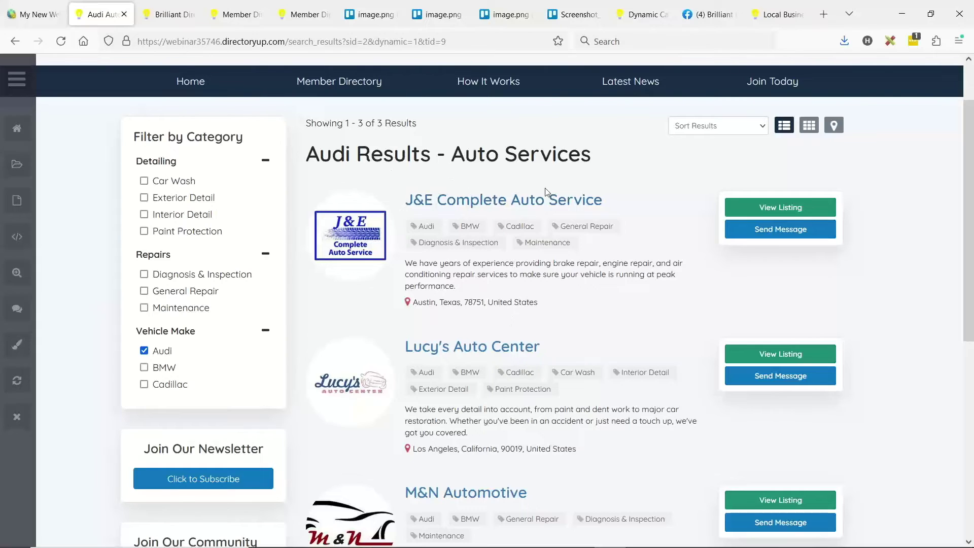
click(144, 232)
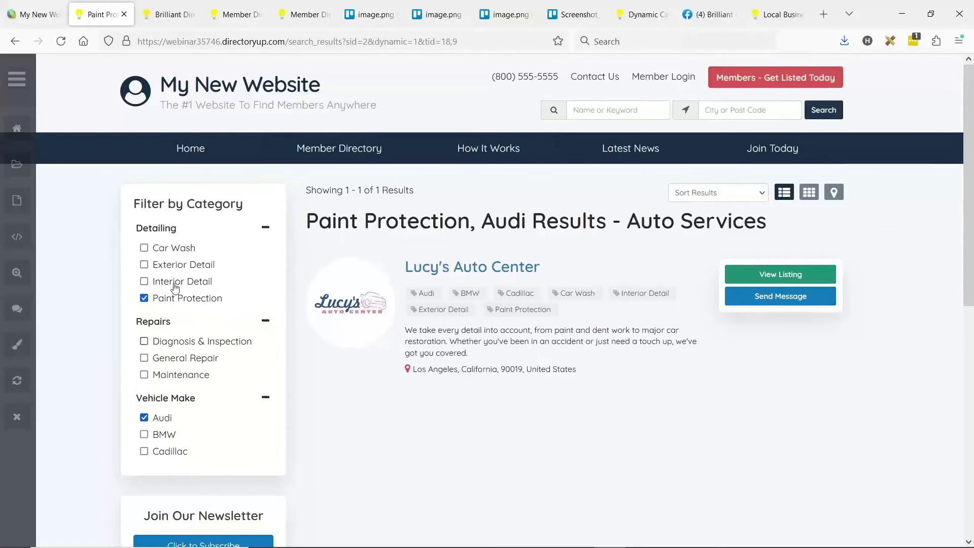
Switch to the directory admin and look over the Search Settings within the general settings
click(34, 14)
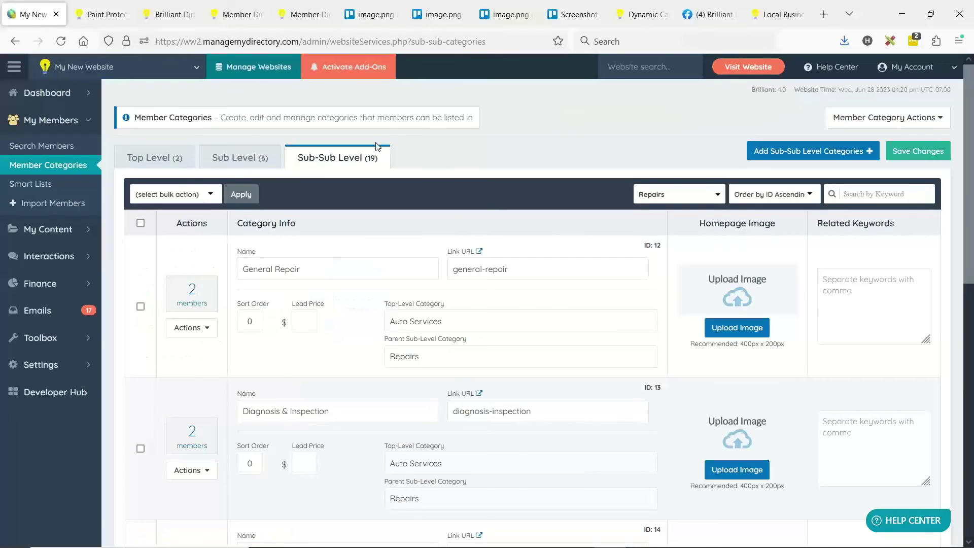
click(109, 366)
scroll(628, 225, down, 5)
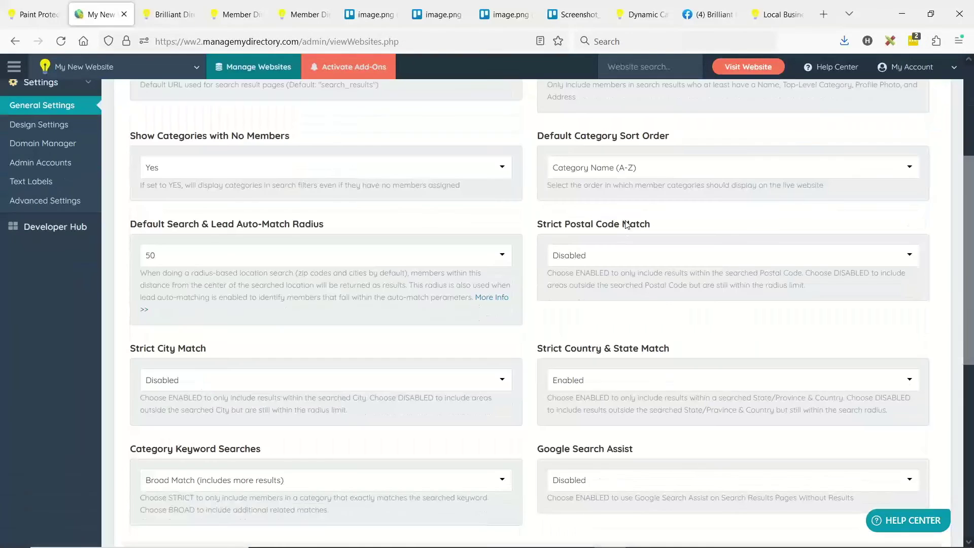
scroll(626, 225, down, 2)
scroll(620, 233, up, 4)
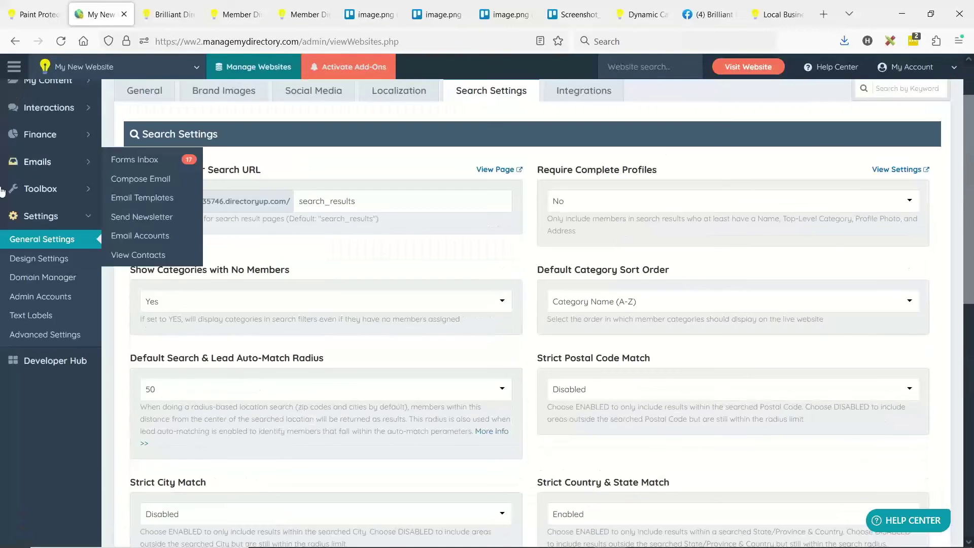
Find the "dynamic" advanced settings, turn Dynamic Category Filter - Broad Match on and Dynamic Category Search Accordions Open off, and save
click(55, 337)
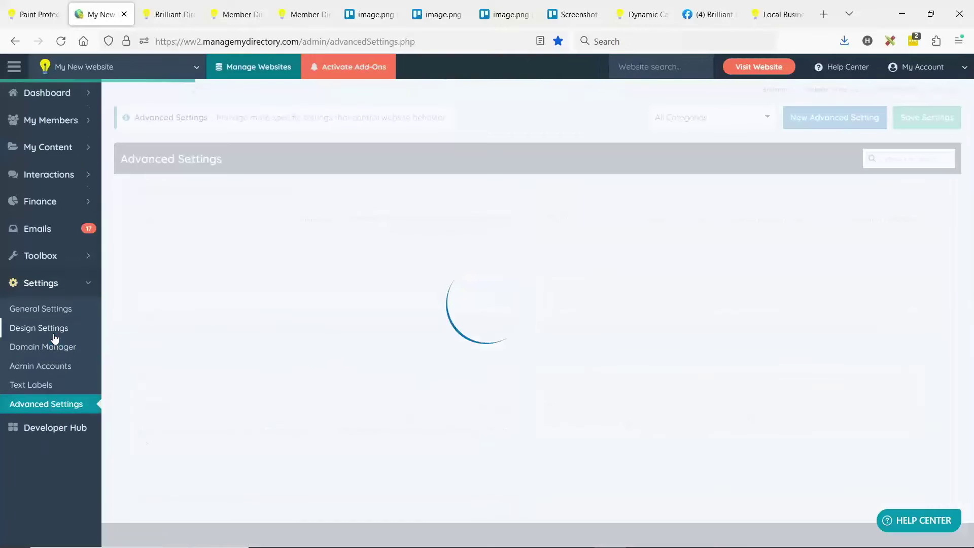
click(896, 158)
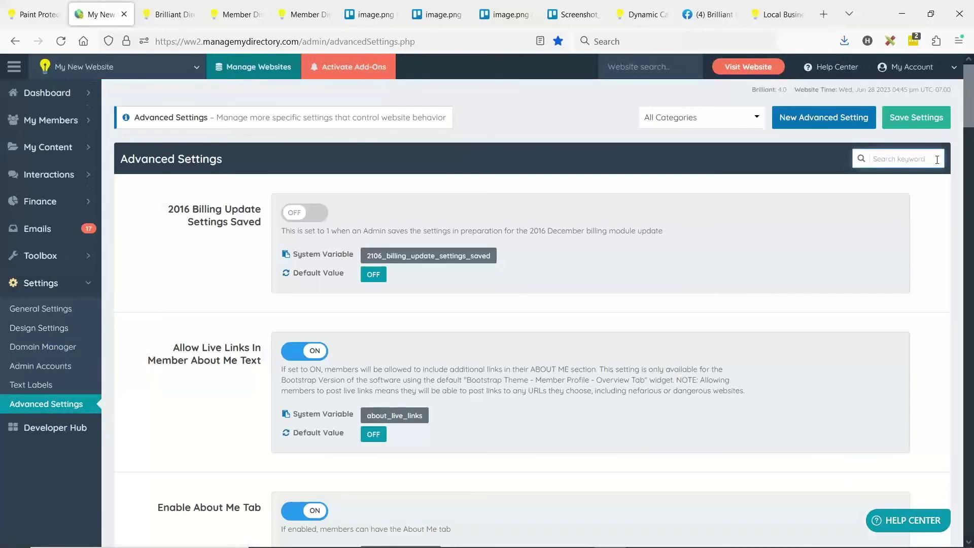
text(dynamic)
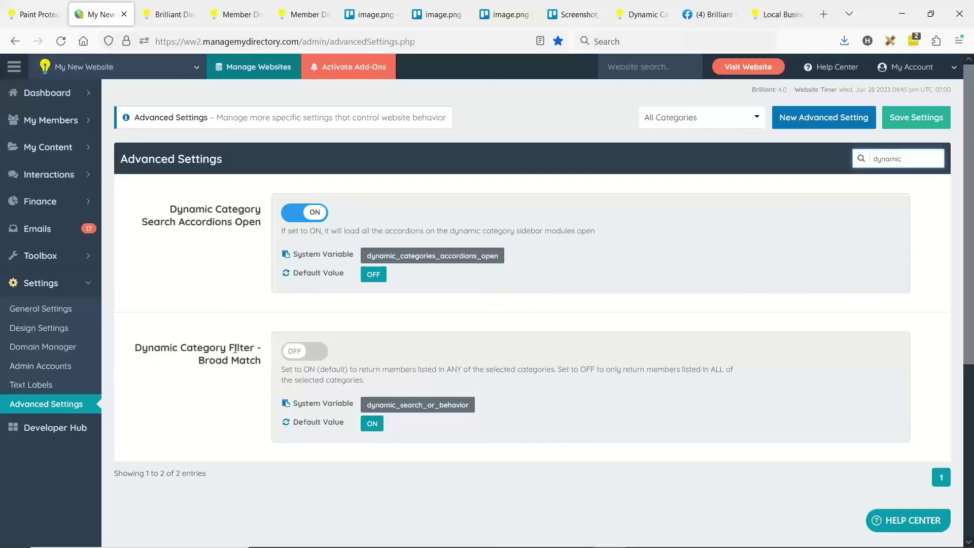
click(301, 353)
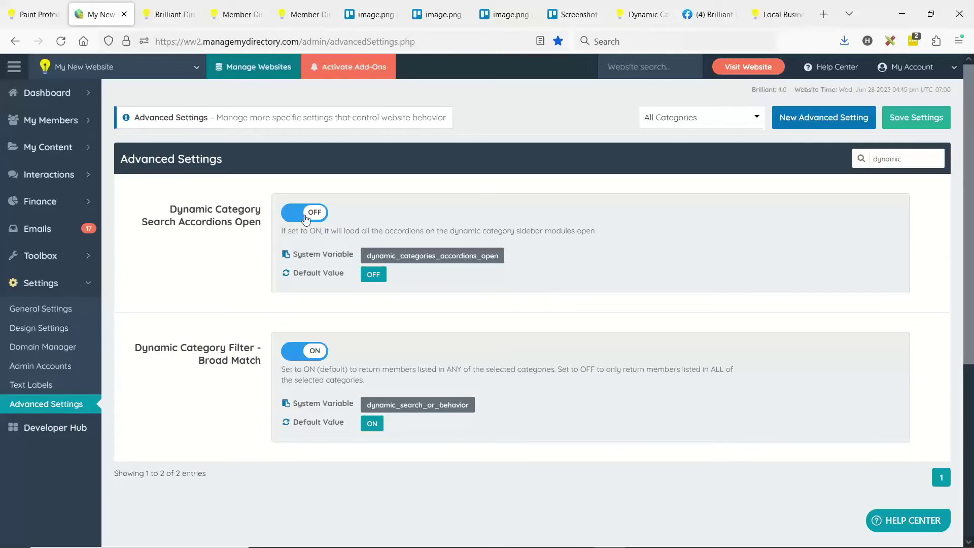
click(910, 117)
Reload the live Auto Services results, collapse Vehicle Make and Detailing, and expand all three filter groups
click(173, 14)
click(59, 6)
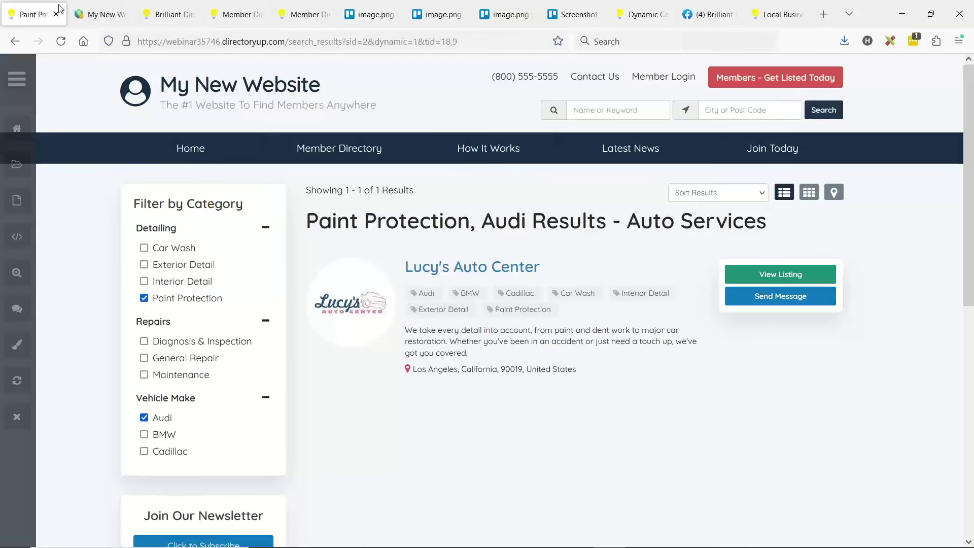
key(F5)
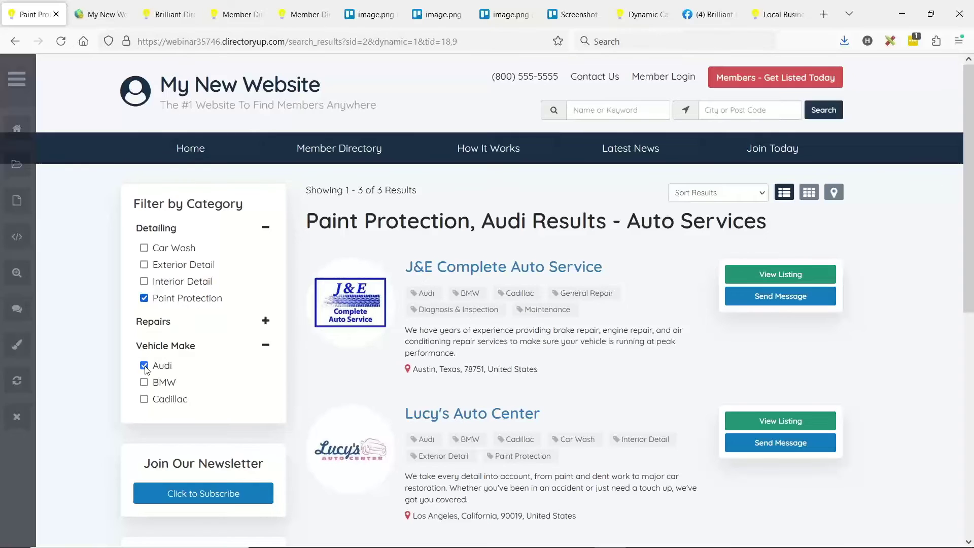
click(263, 345)
click(262, 231)
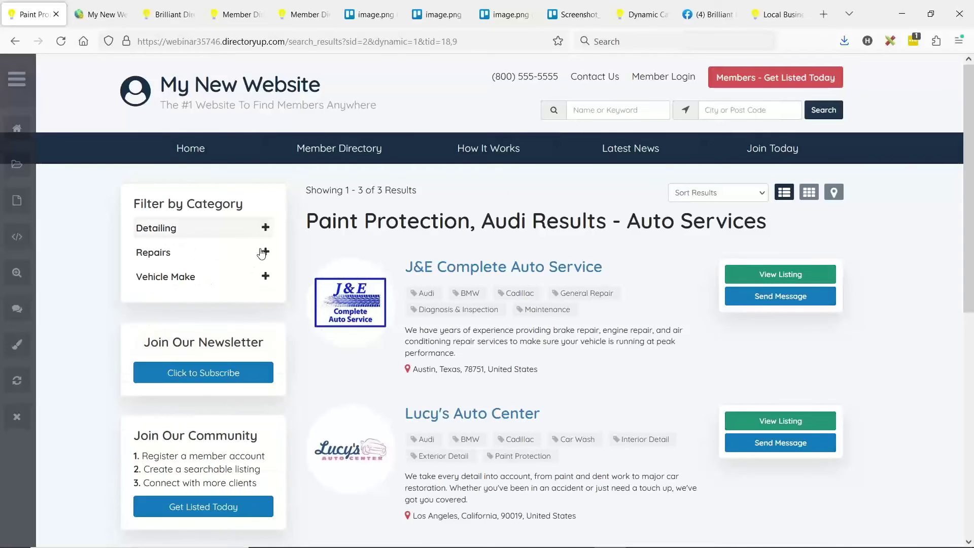
click(265, 228)
click(264, 320)
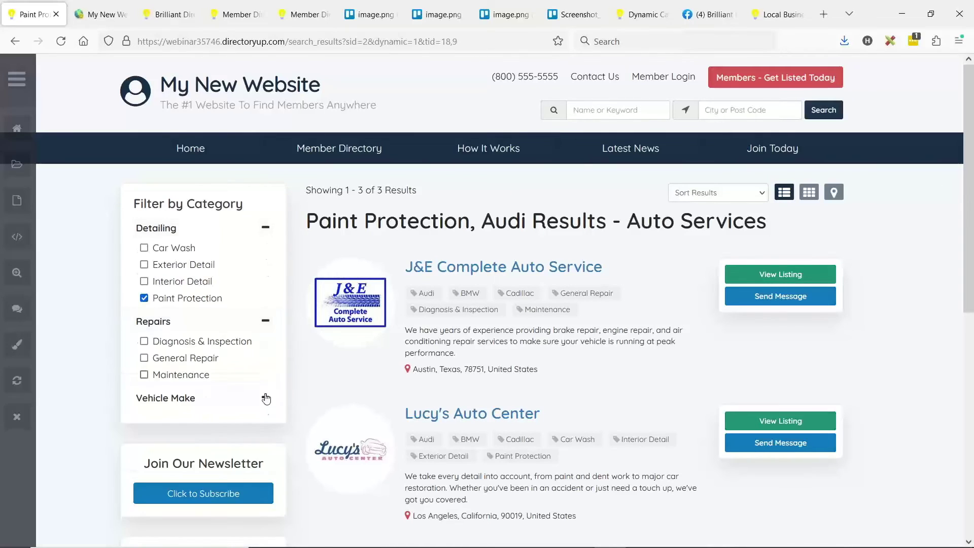
click(265, 397)
Remove the Audi filter, expand the collapsed filter groups, add Cadillac alongside Paint Protection, and review the listings
click(145, 418)
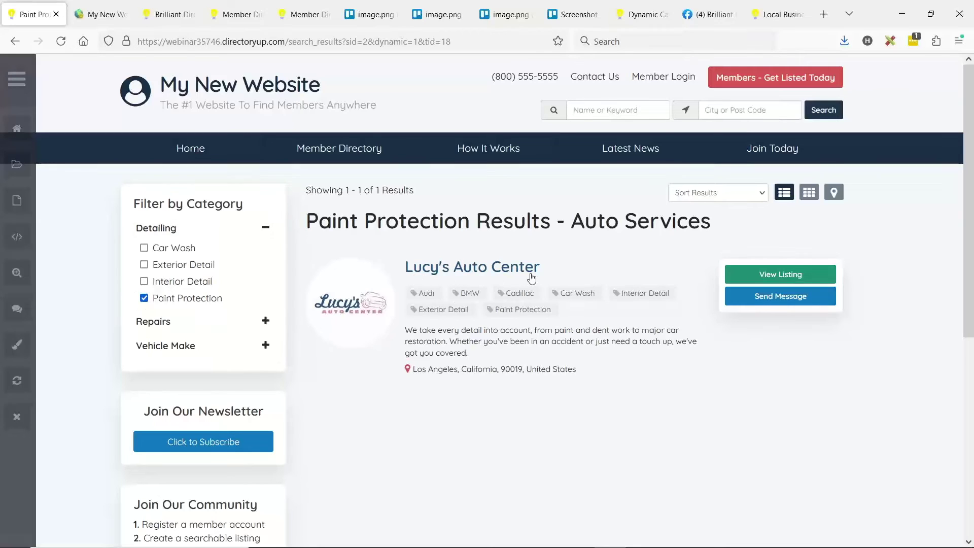
click(265, 325)
click(146, 401)
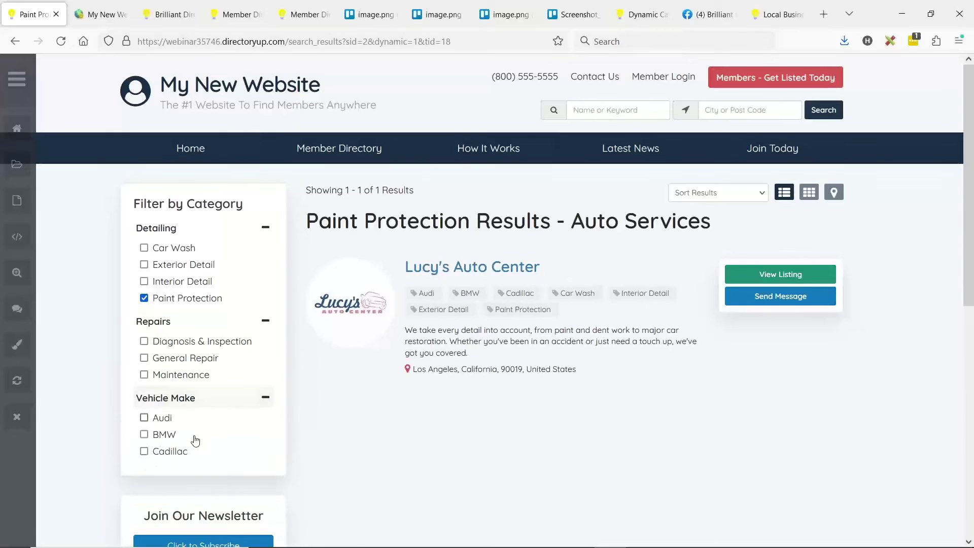
click(144, 451)
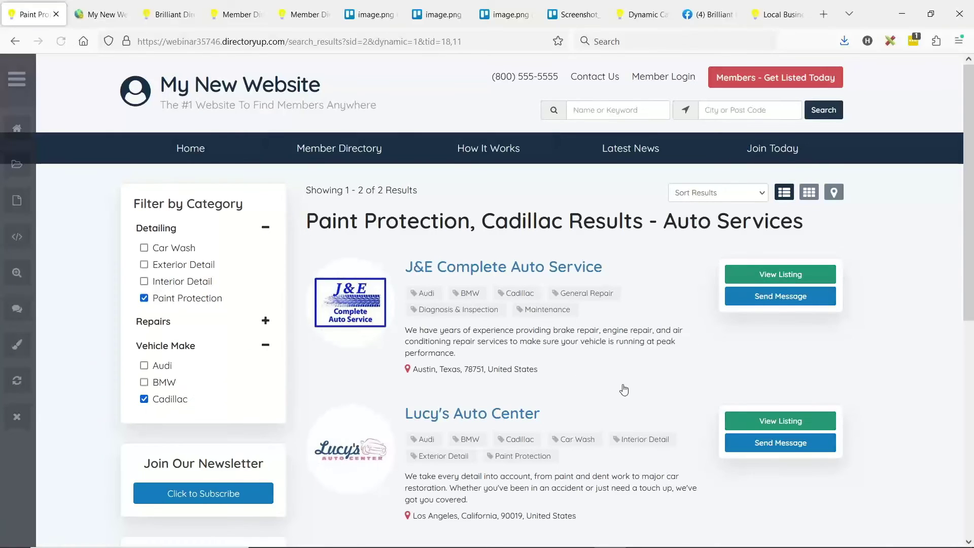
scroll(532, 335, down, 4)
scroll(532, 334, up, 3)
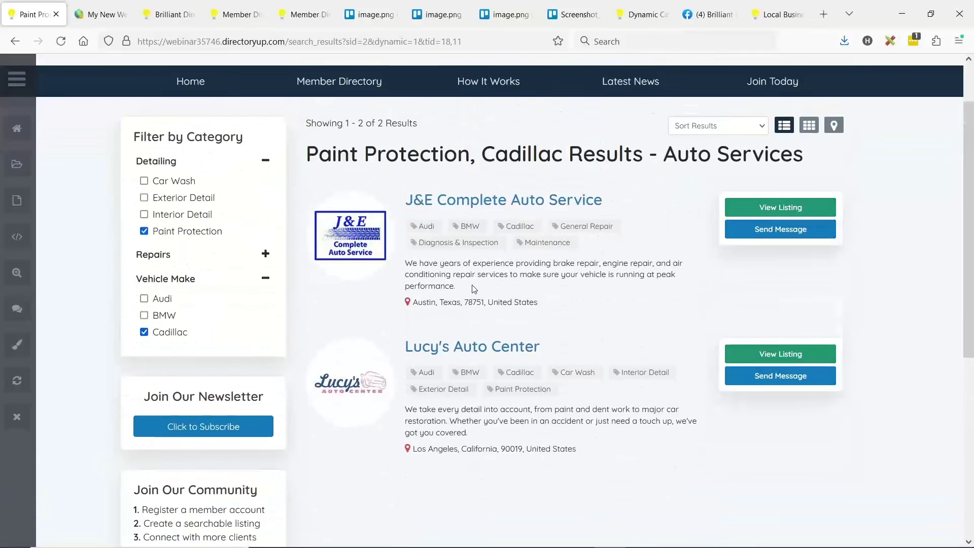
Remove the Paint Protection filter, add Audi alongside Cadillac, and review the matching Auto Services listings
click(144, 232)
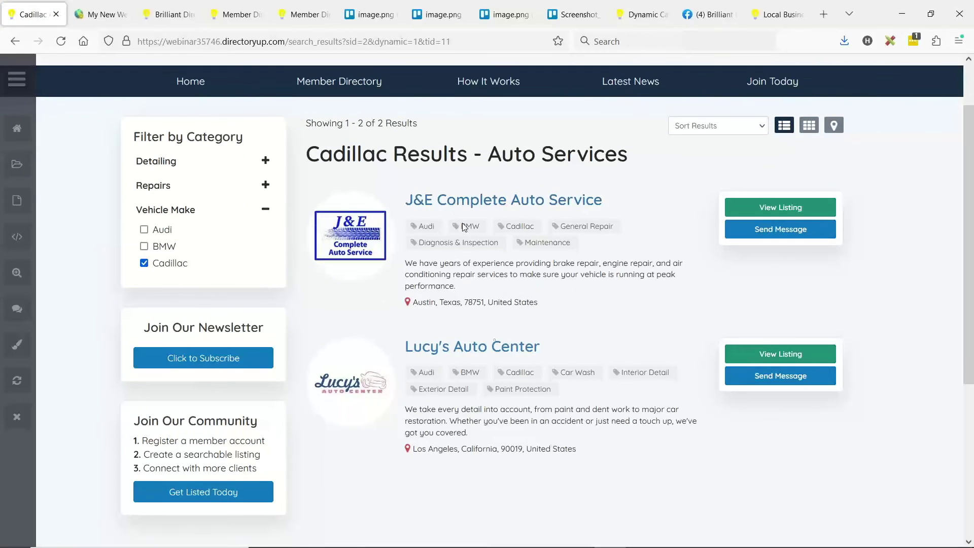
scroll(528, 341, down, 1)
click(144, 162)
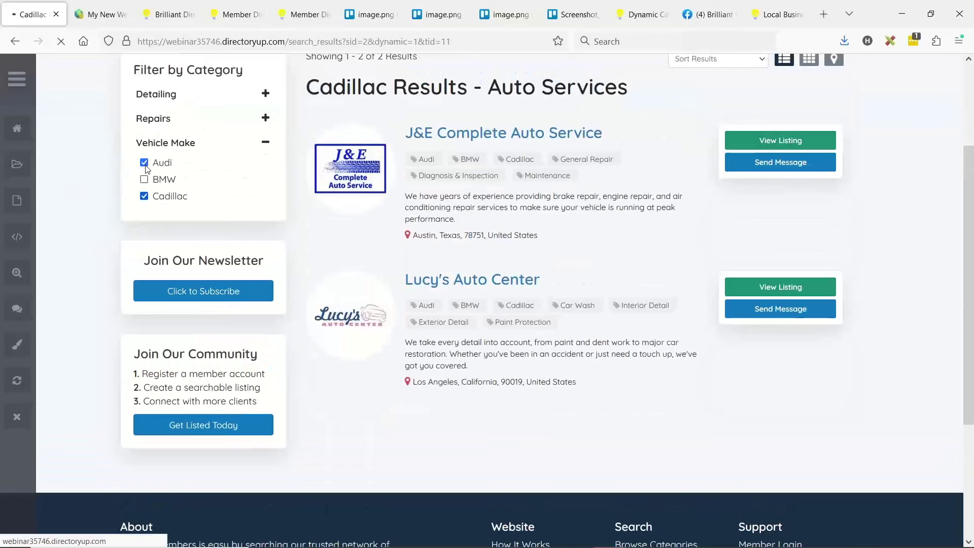
scroll(464, 259, down, 3)
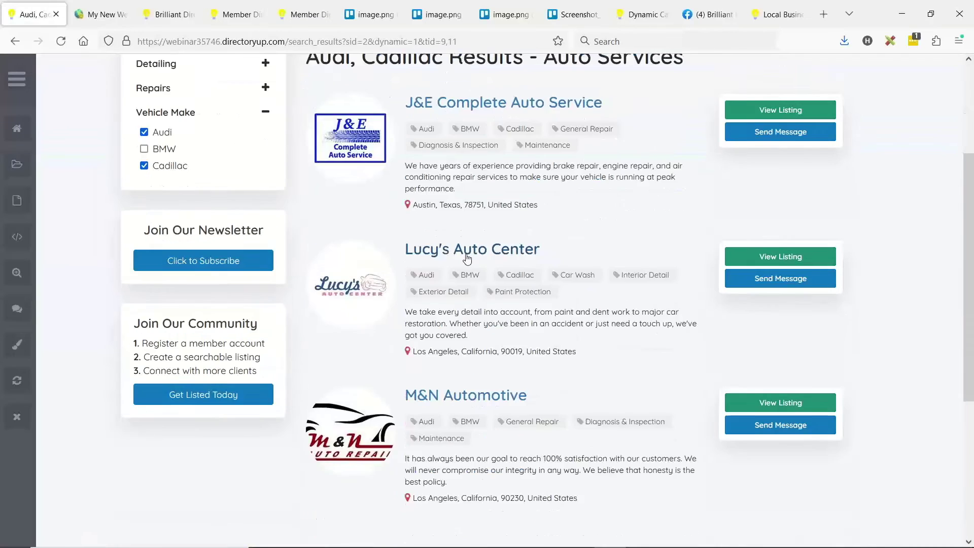
scroll(530, 404, up, 5)
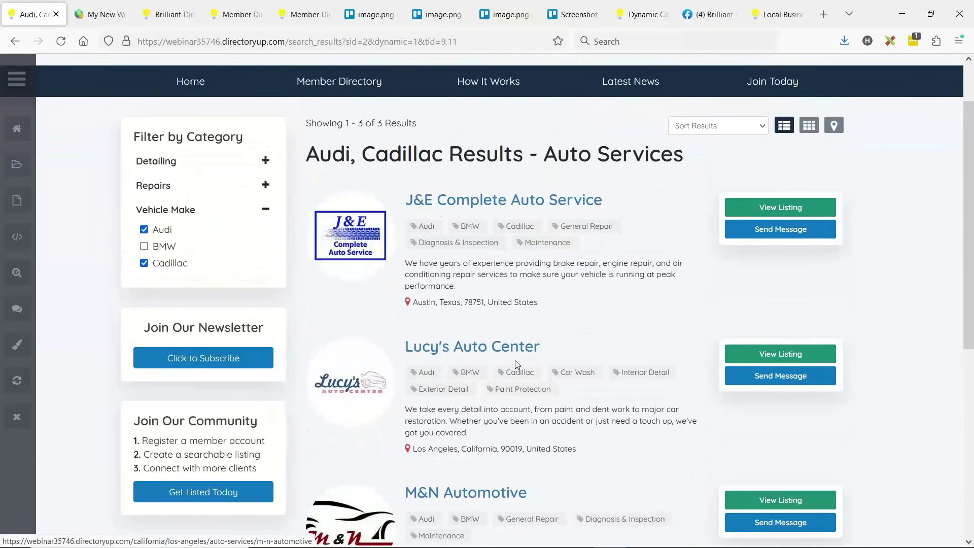
Search the admin's advanced settings for "Dynamic Category", copying the term from the setting's title
click(102, 14)
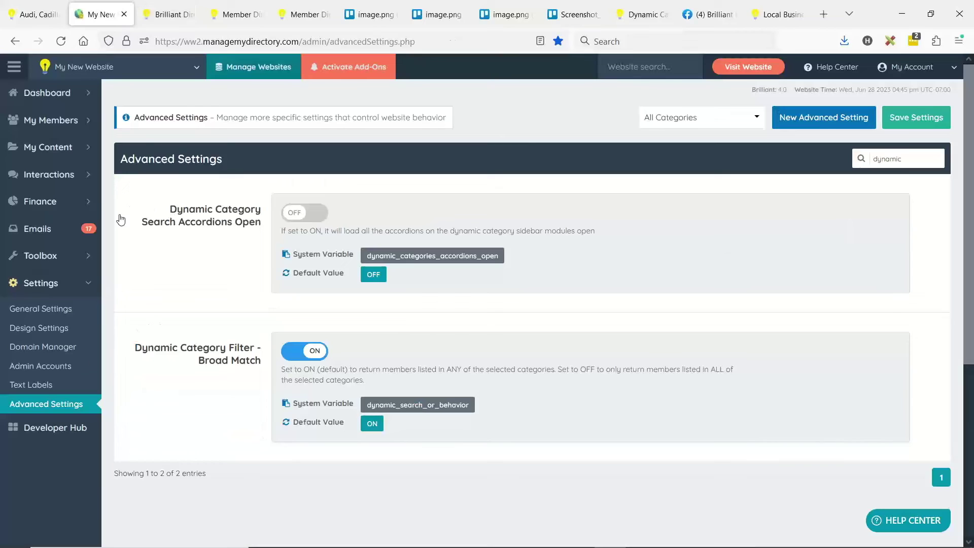
drag(170, 208, 262, 207)
key(ctrl+c)
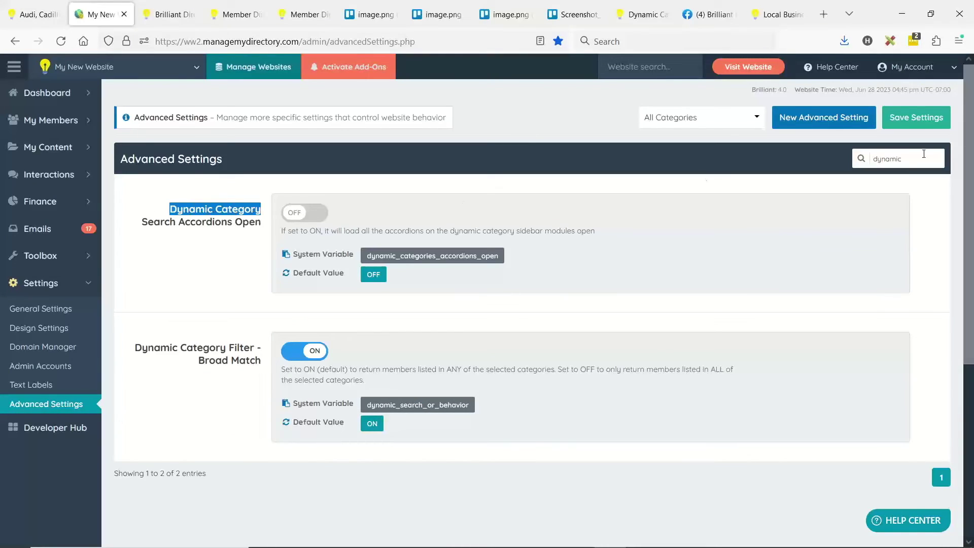
double_click(923, 154)
key(ctrl+v)
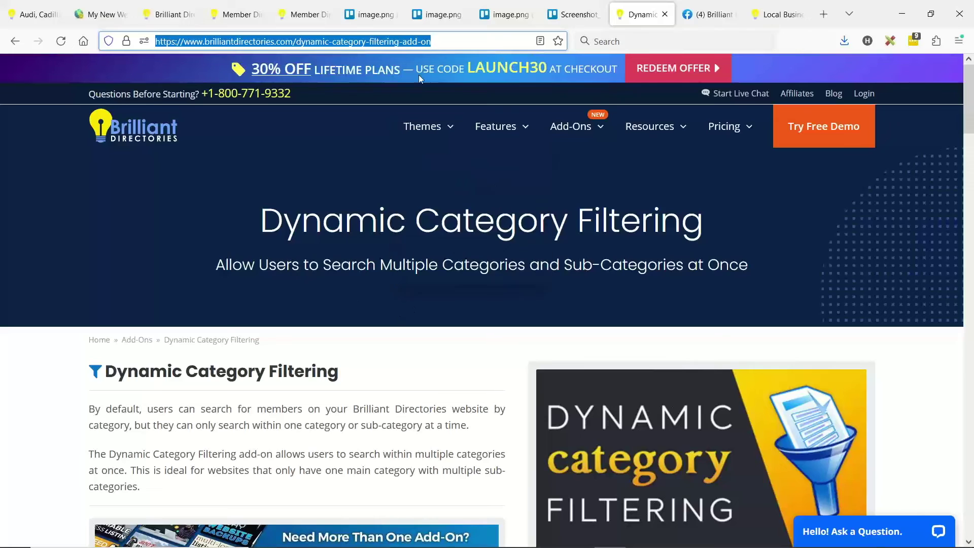
Return to the live Auto Services results and move the admin's browser tab ahead of them
key(alt+Tab)
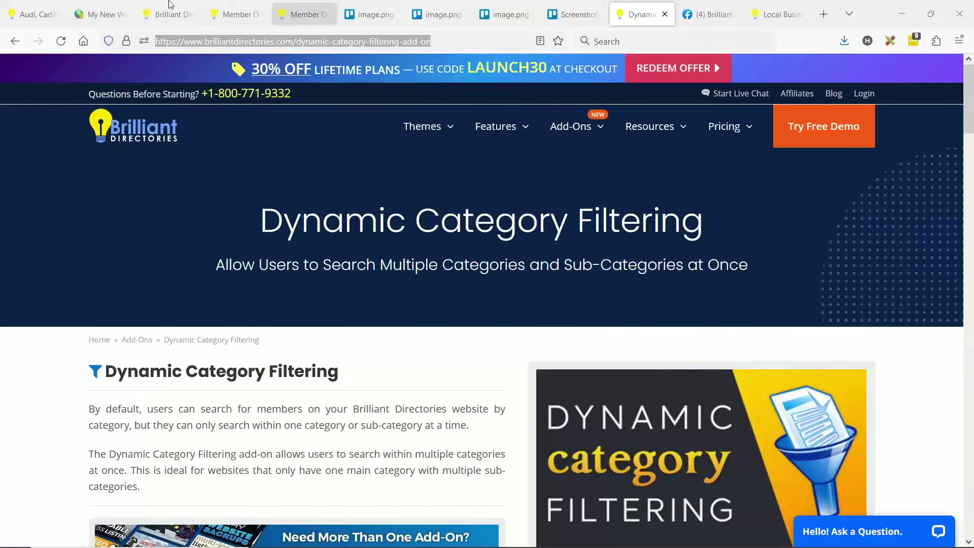
click(198, 8)
click(35, 15)
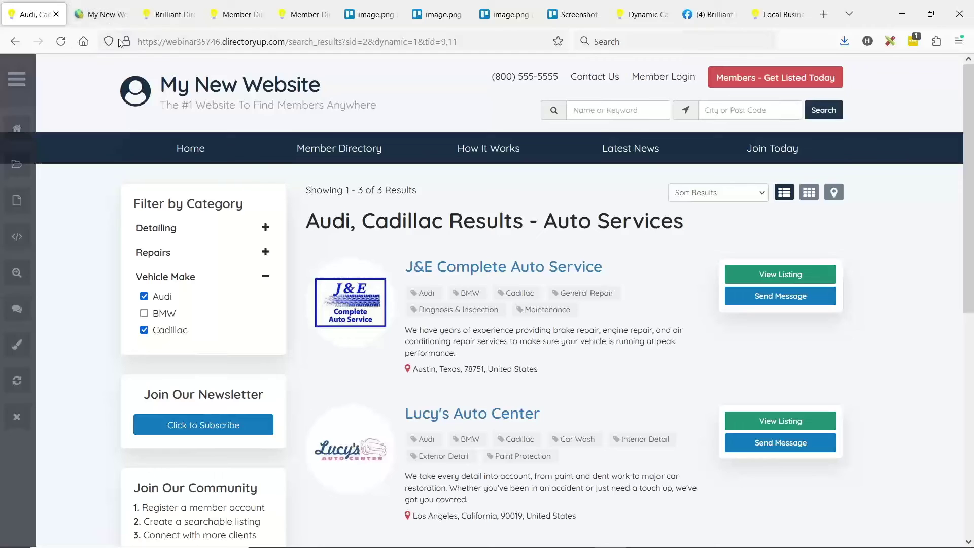
drag(101, 15, 27, 17)
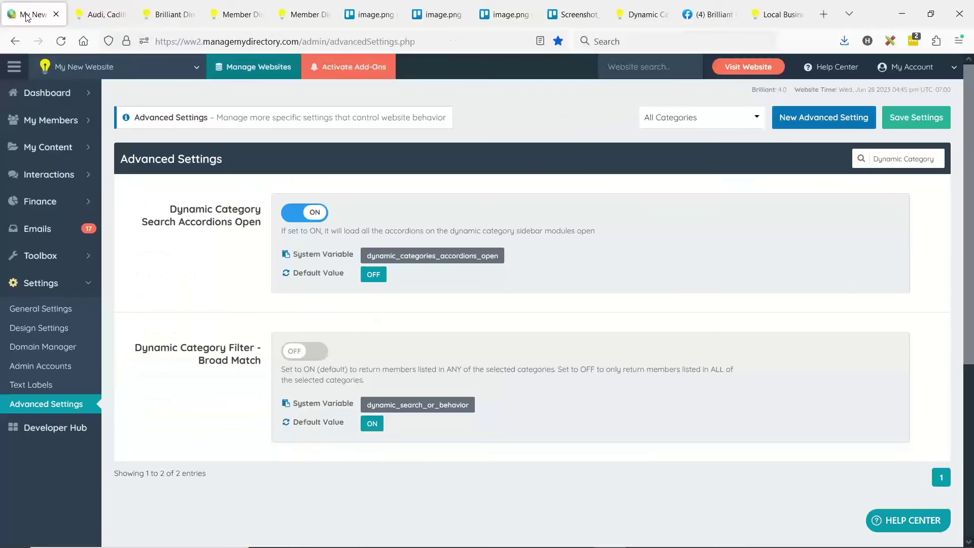
Find the Member Listings post type in the admin's post settings by searching for "listing", and open it for editing
click(56, 92)
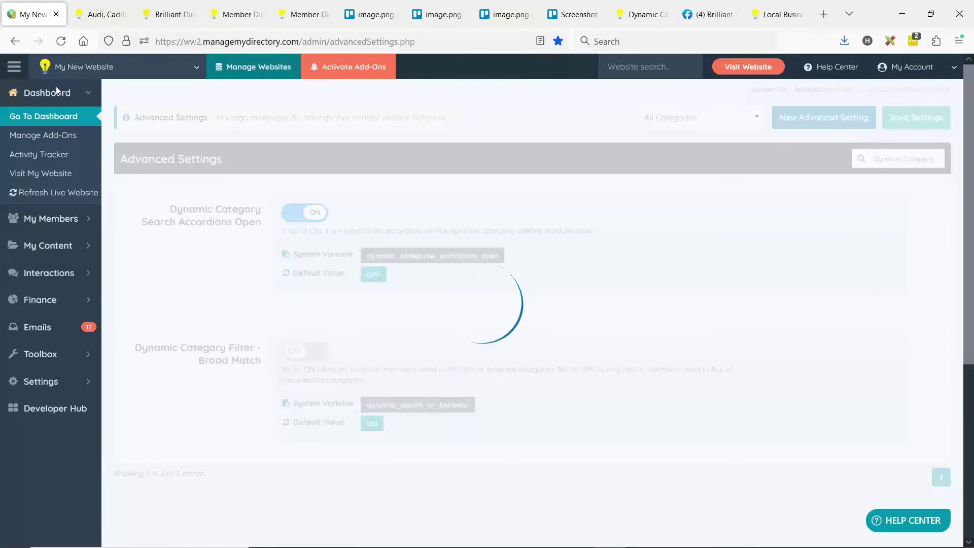
key(ctrl+Tab)
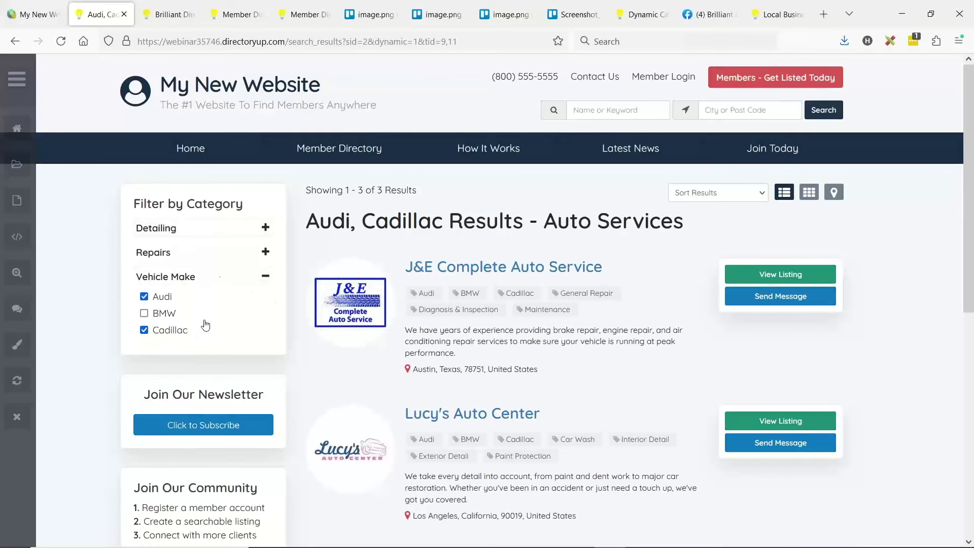
click(33, 14)
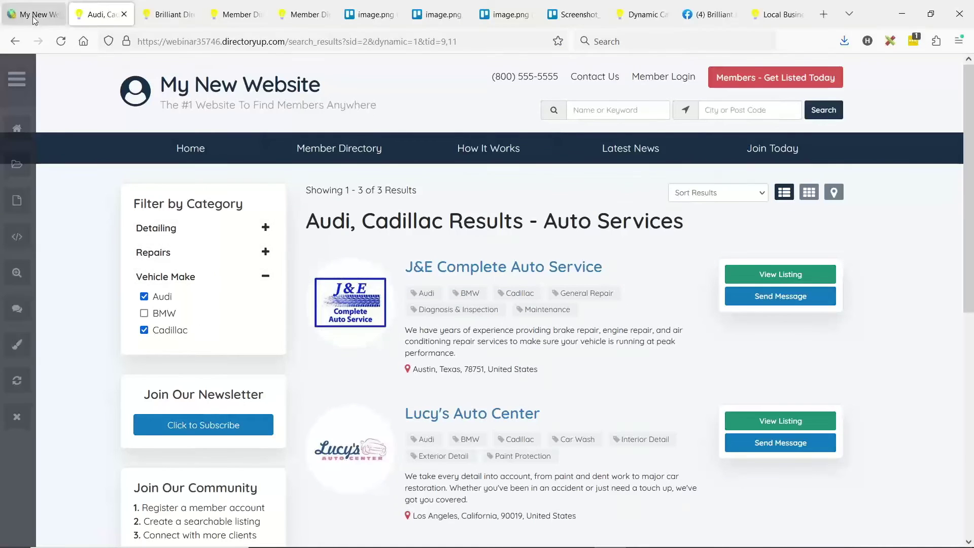
click(94, 255)
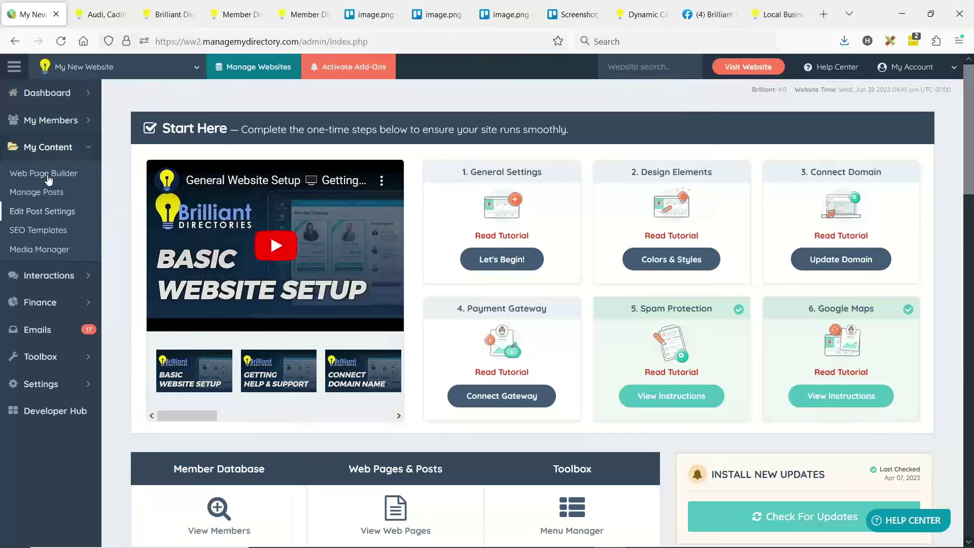
click(39, 213)
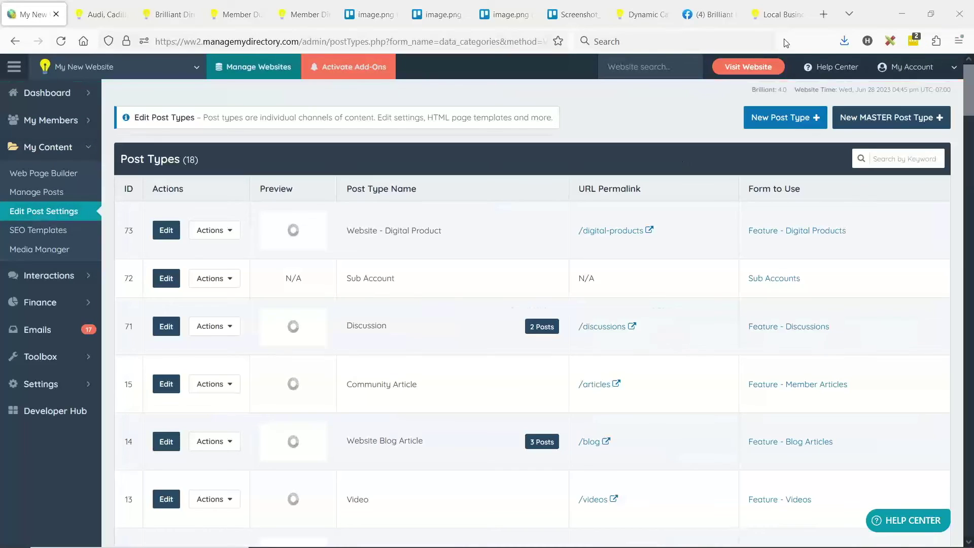
click(903, 158)
text(listing)
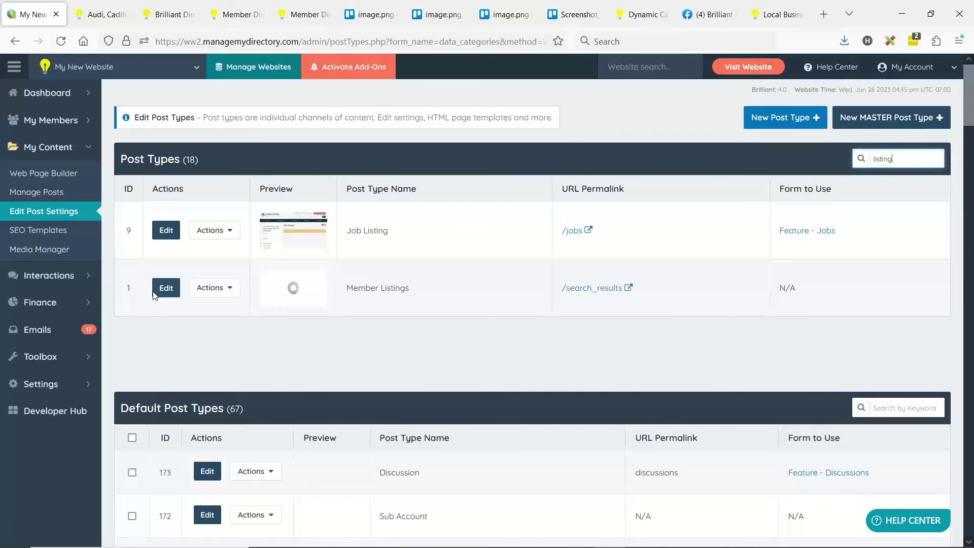
click(163, 287)
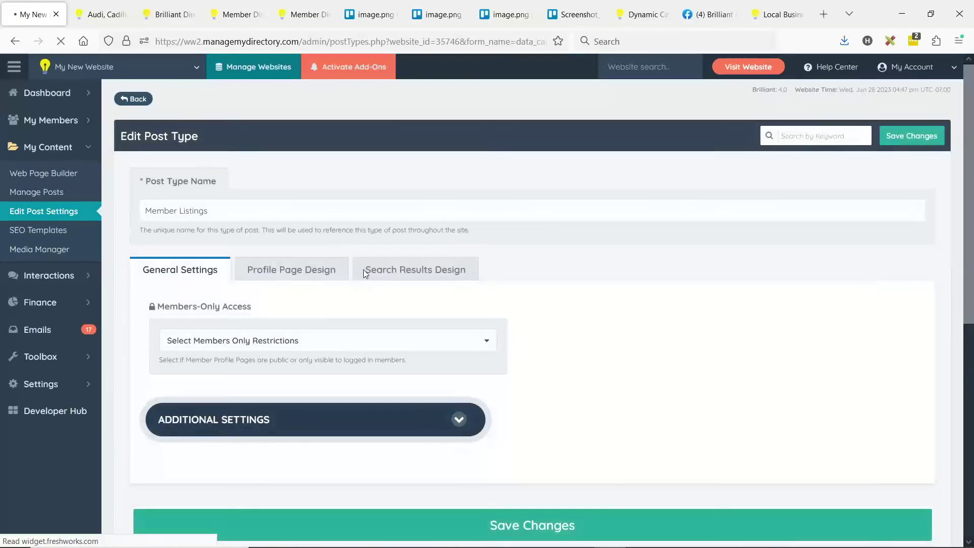
Expand the additional settings of Member Listings' Search Results Design and locate the Sidebar Search Module setting
click(426, 273)
scroll(250, 298, down, 4)
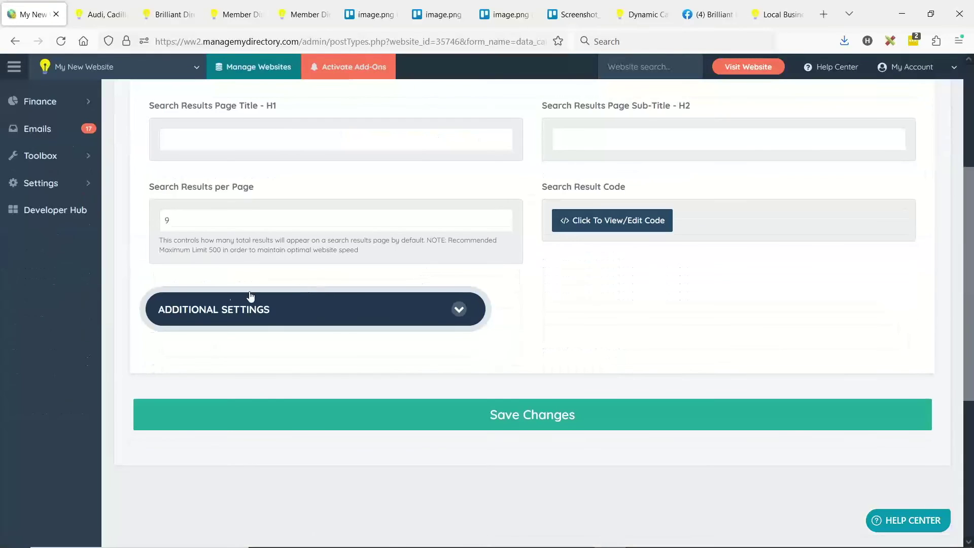
click(231, 305)
scroll(141, 224, down, 8)
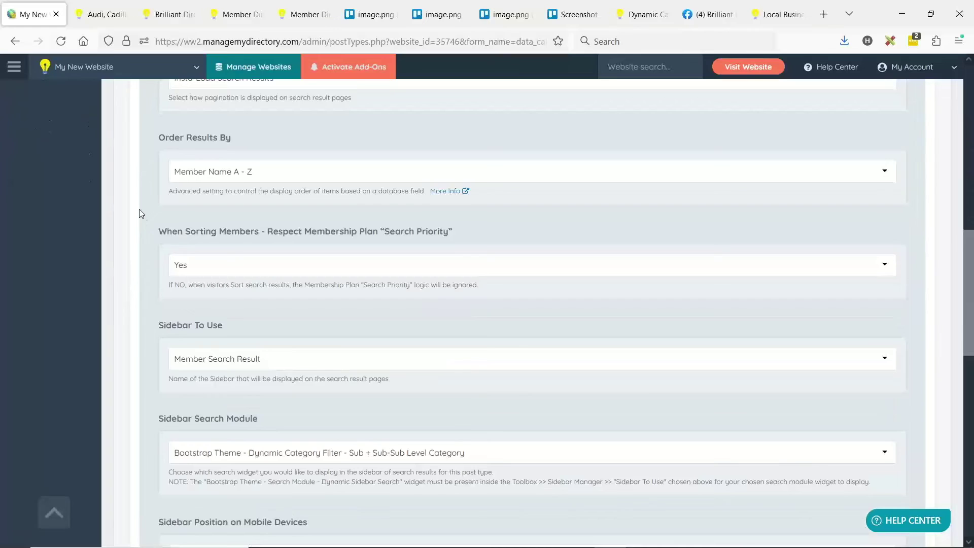
scroll(141, 214, down, 4)
drag(158, 221, 273, 218)
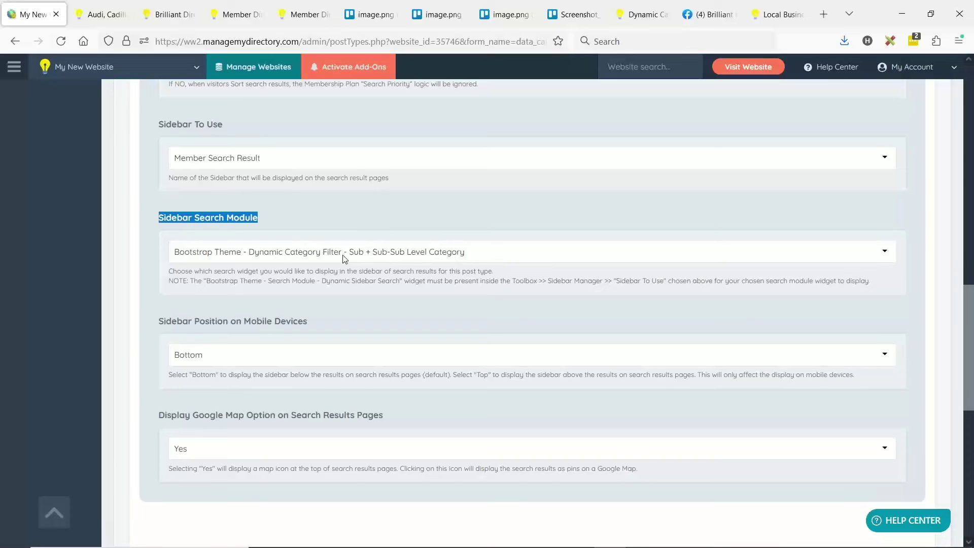
Set the Sidebar Search Module to "Bootstrap Theme - Dynamic Category Filter - Sub + Sub-Sub Level Category + Location" and save
click(459, 257)
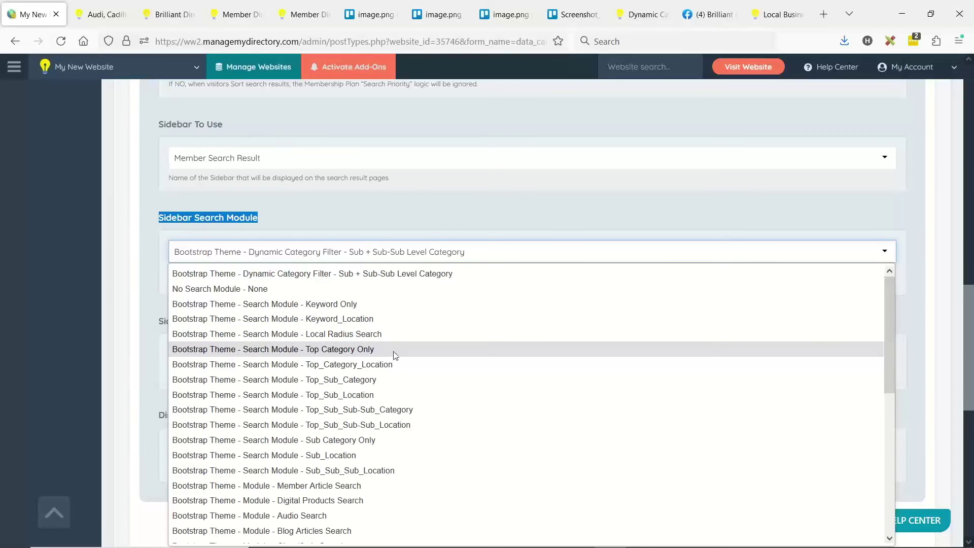
scroll(368, 380, down, 4)
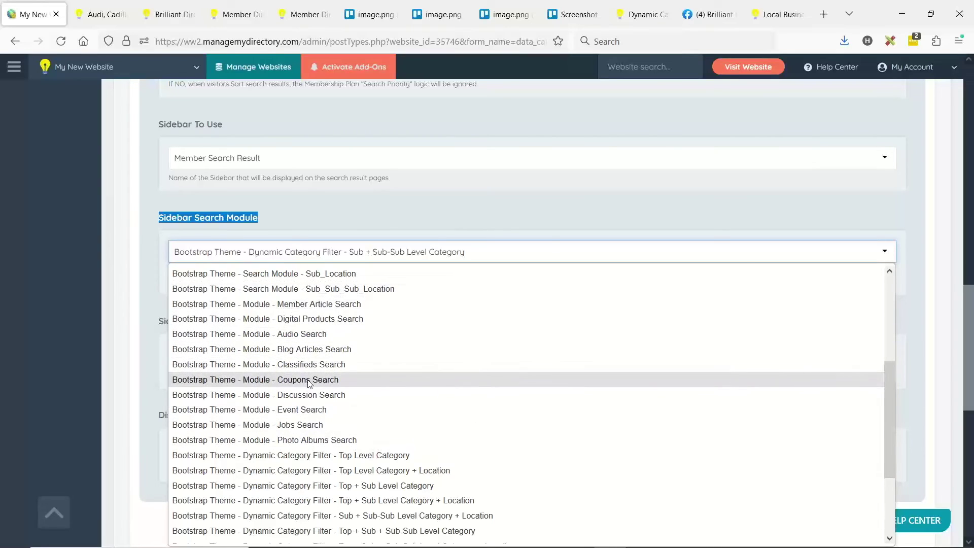
scroll(310, 383, down, 2)
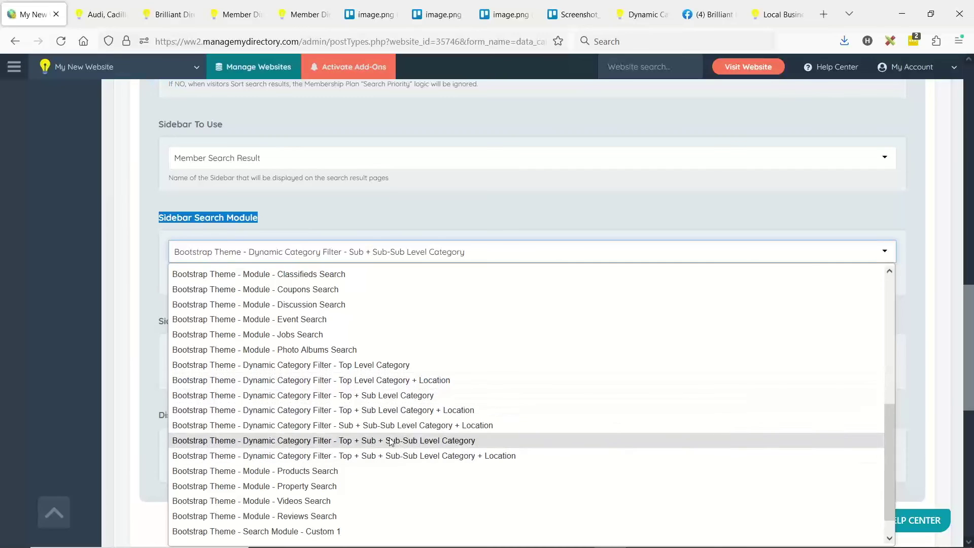
click(468, 426)
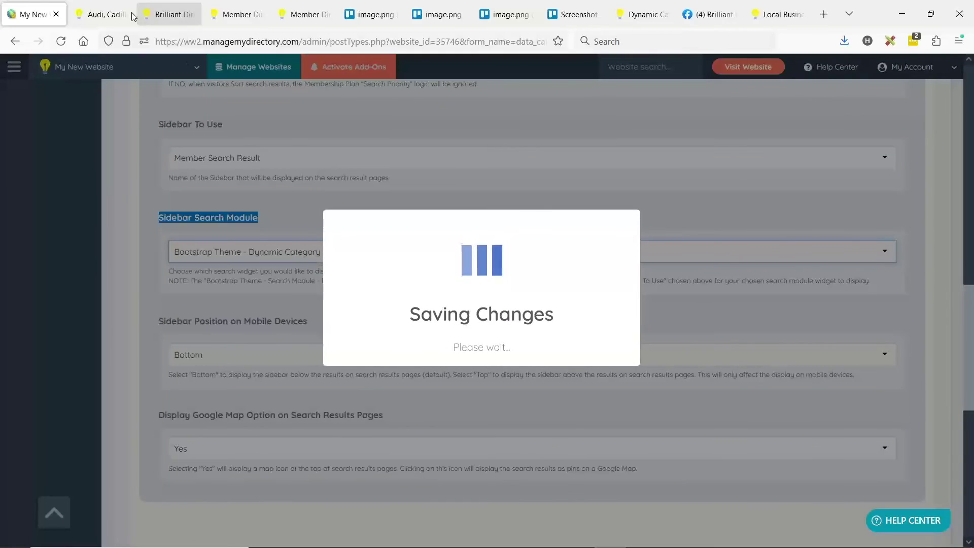
Reload the live Auto Services results and review the sidebar's location search and category filters
click(101, 14)
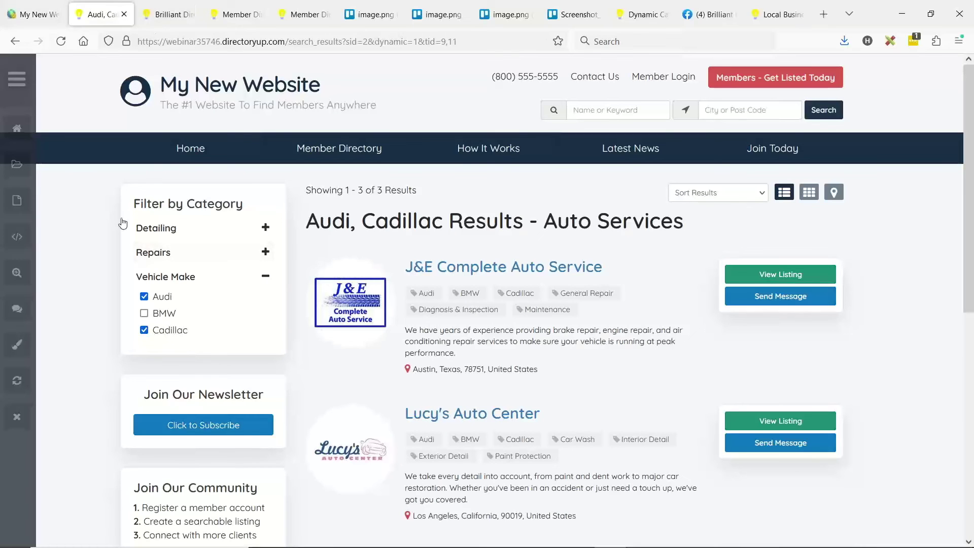
click(61, 42)
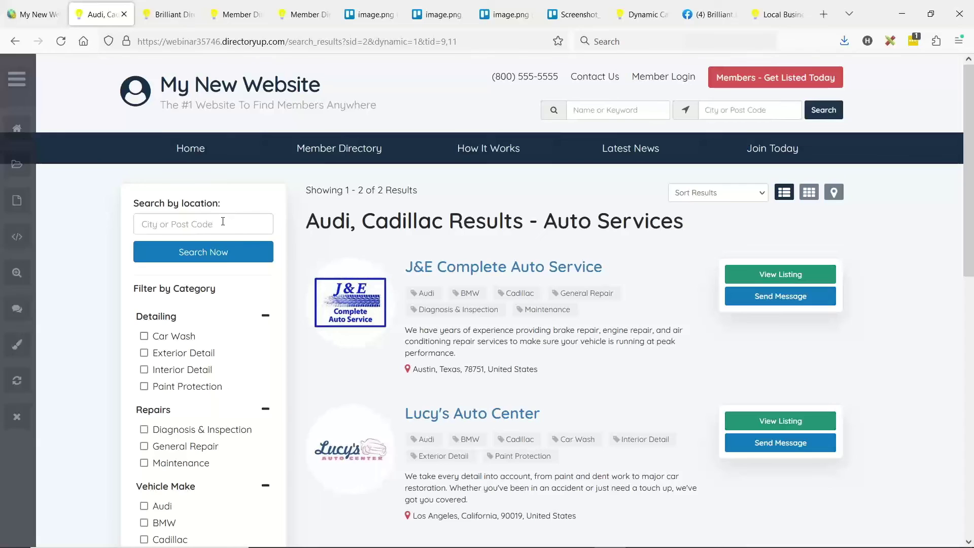
scroll(178, 293, down, 1)
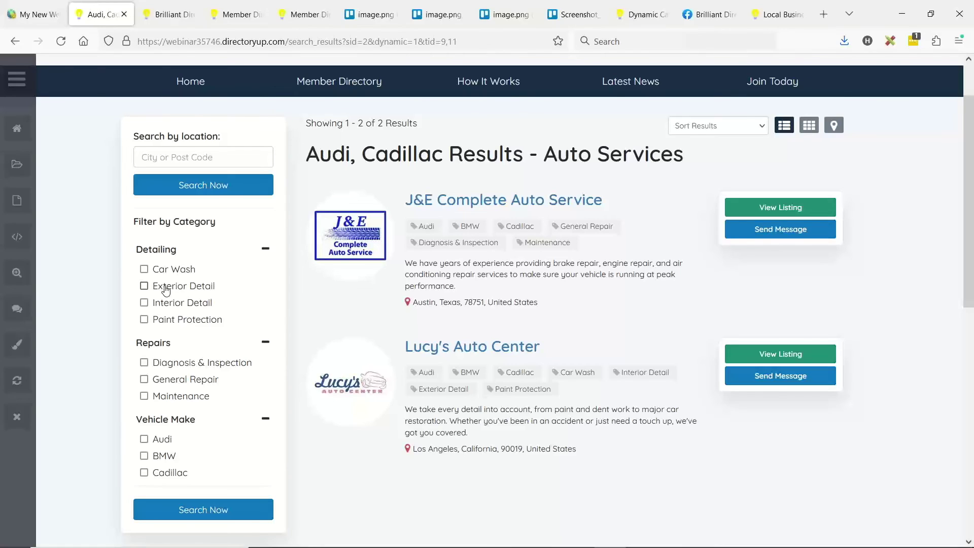
Collapse and re-expand the Detailing, Repairs and Vehicle Make filter groups, leaving Car Wash unselected
click(266, 248)
click(265, 273)
click(265, 299)
click(265, 249)
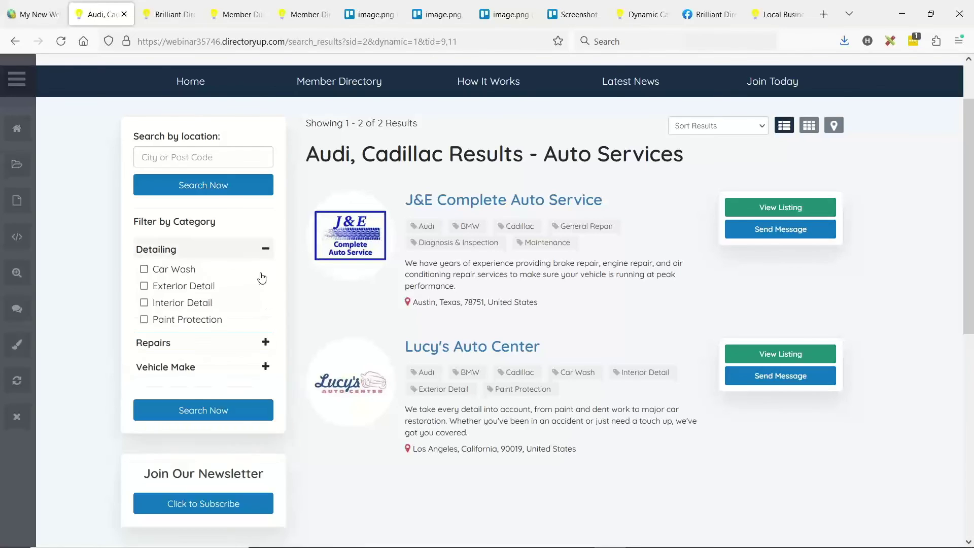
click(261, 275)
click(265, 248)
click(266, 248)
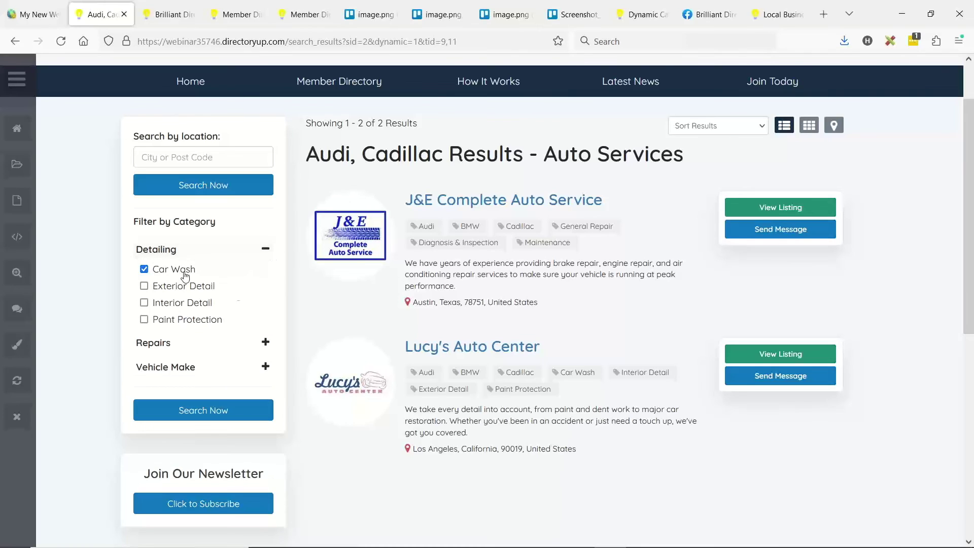
click(265, 342)
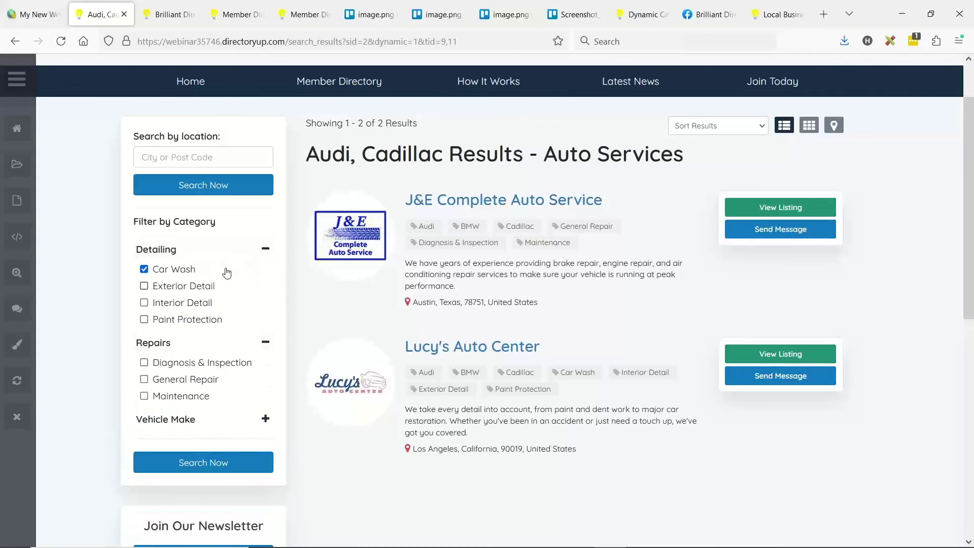
click(266, 419)
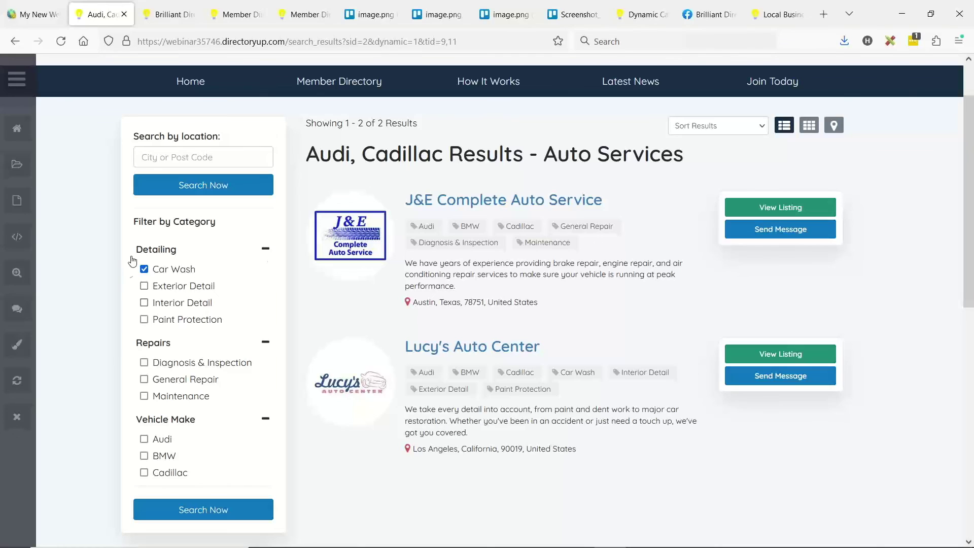
click(144, 269)
Search the Auto Services listings by the location Austin, TX and review the matching members
click(219, 162)
text(austin)
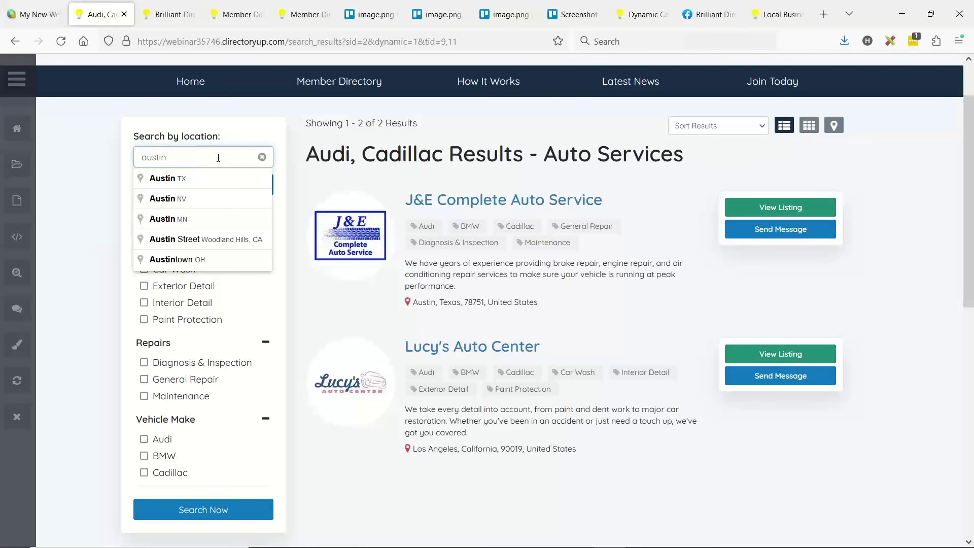
click(203, 182)
click(242, 191)
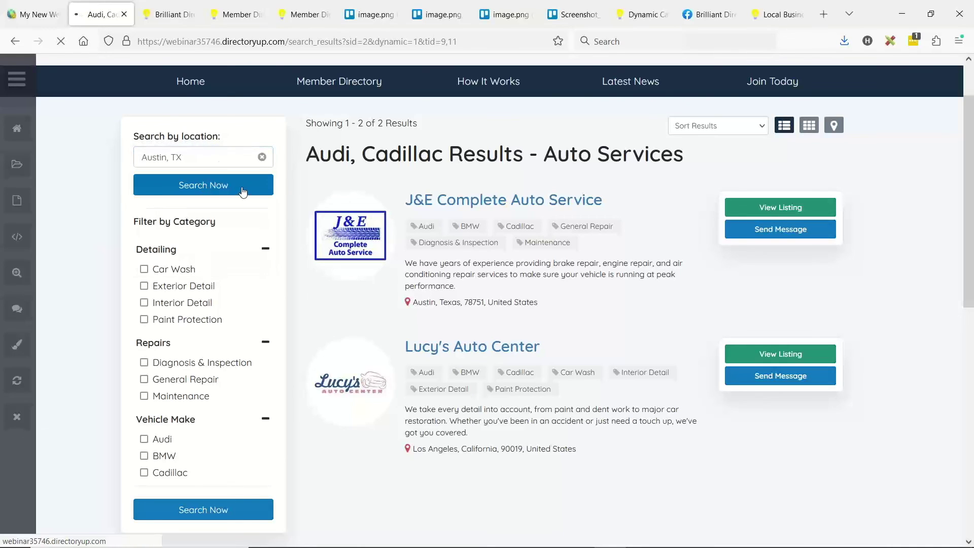
scroll(502, 286, down, 1)
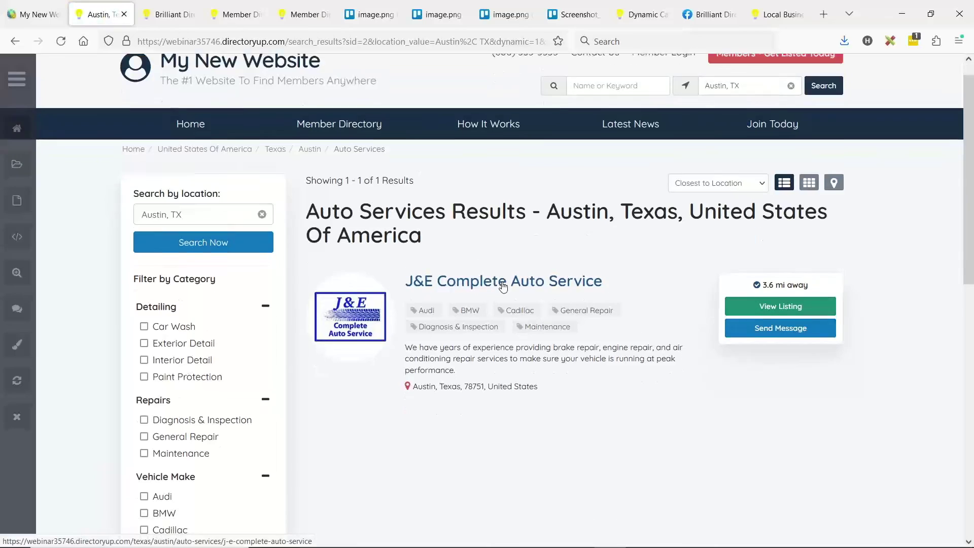
scroll(502, 287, down, 1)
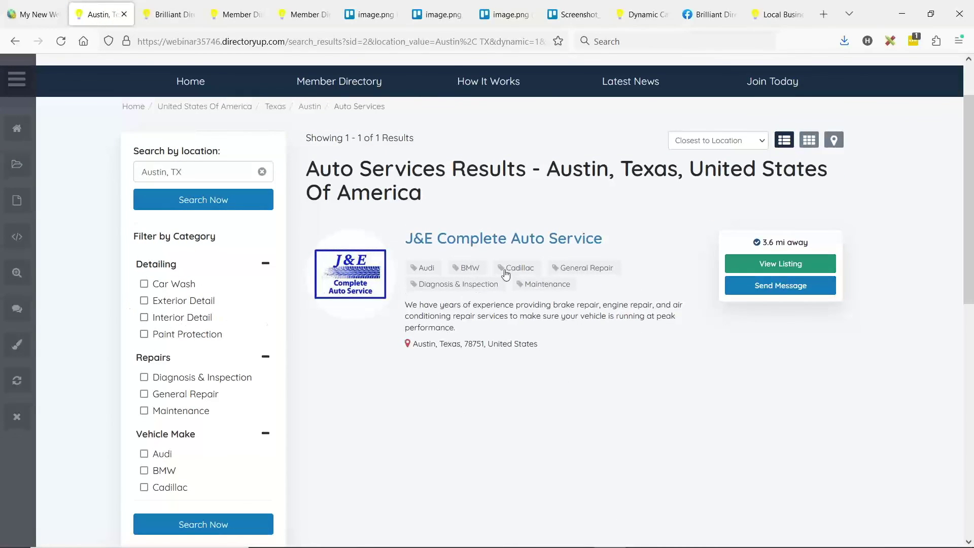
Filter the Austin, TX listings by Paint Protection, and repeat the search with the location cleared
click(171, 339)
click(190, 523)
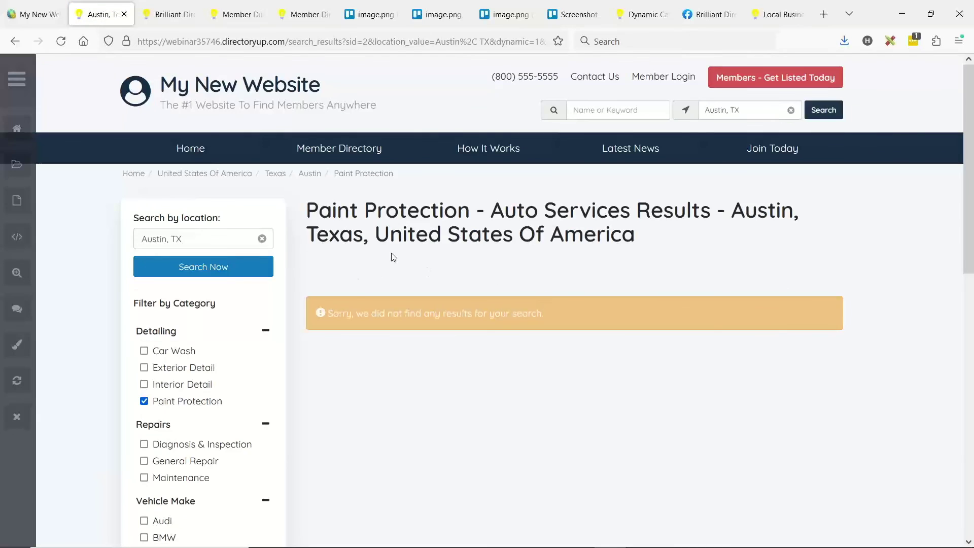
click(262, 239)
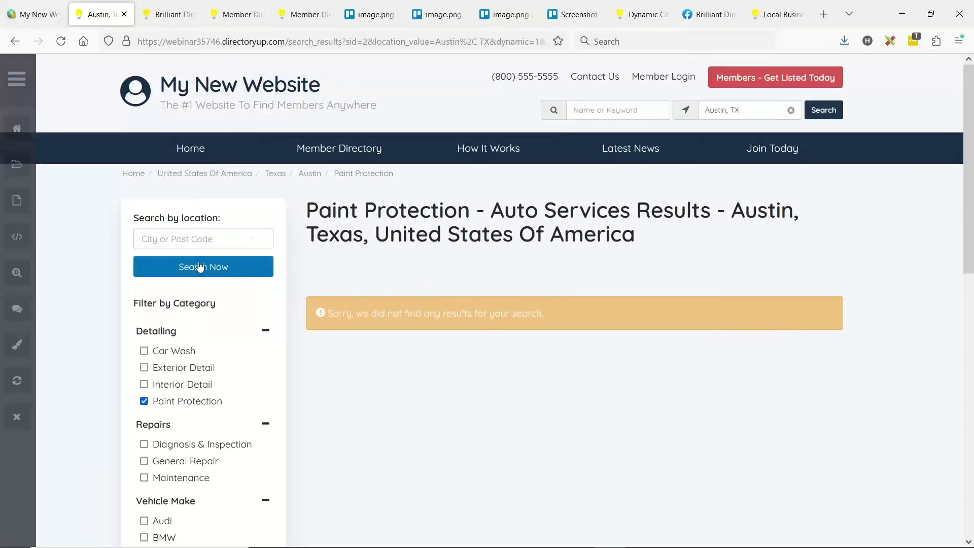
click(198, 272)
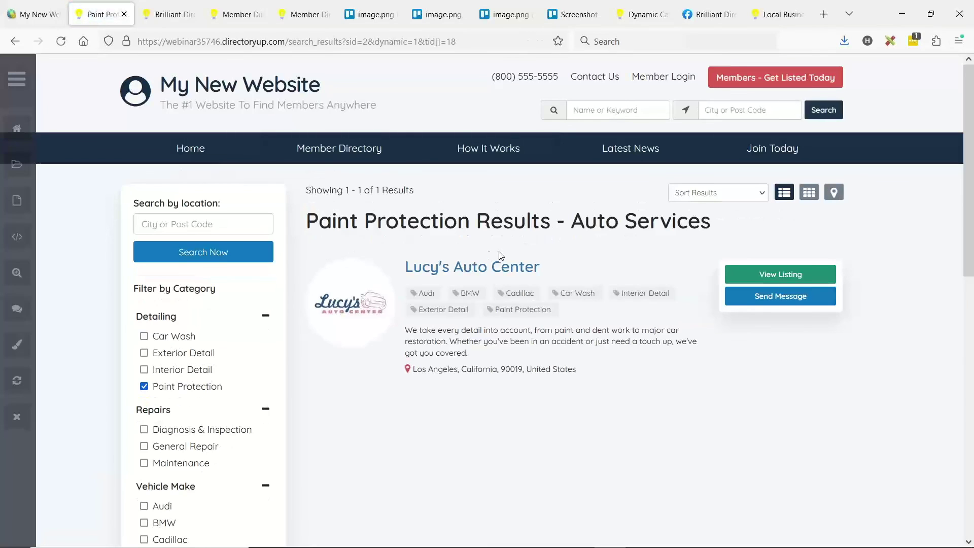
Filter the Auto Services listings by Audi instead of Paint Protection and review the matching members
scroll(158, 395, down, 2)
click(144, 439)
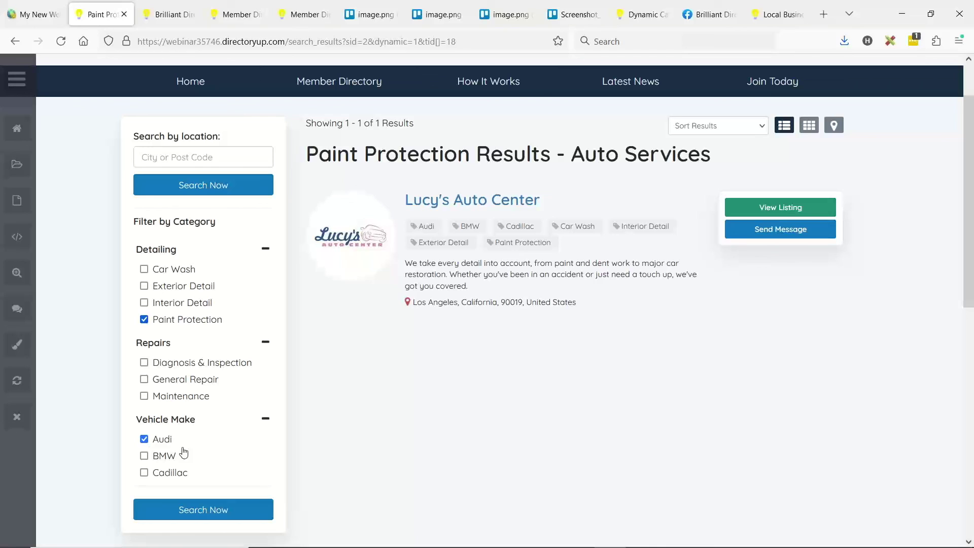
click(144, 319)
click(191, 191)
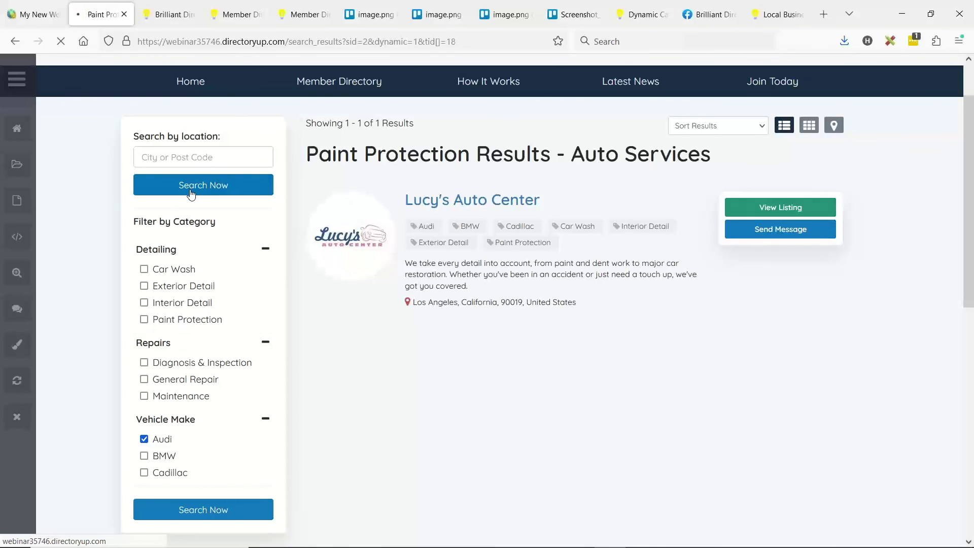
scroll(437, 243, down, 2)
scroll(462, 308, up, 2)
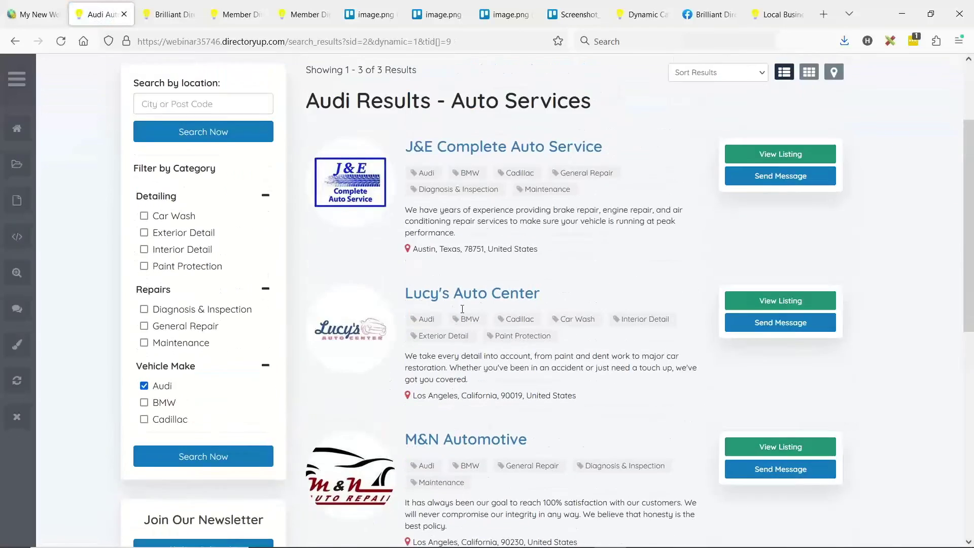
scroll(463, 309, up, 1)
scroll(446, 456, down, 1)
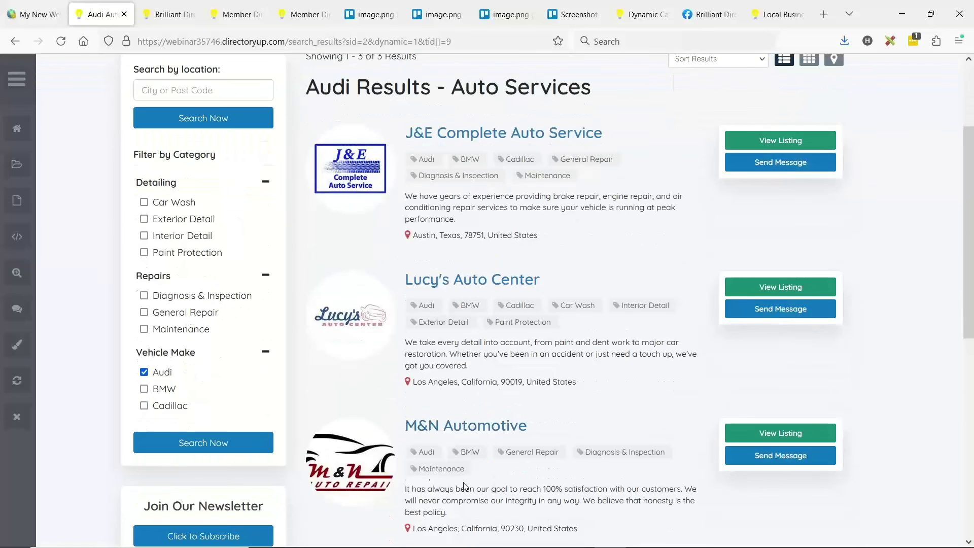
scroll(464, 487, up, 2)
Show the Audi results on the map and return to the list view
click(834, 192)
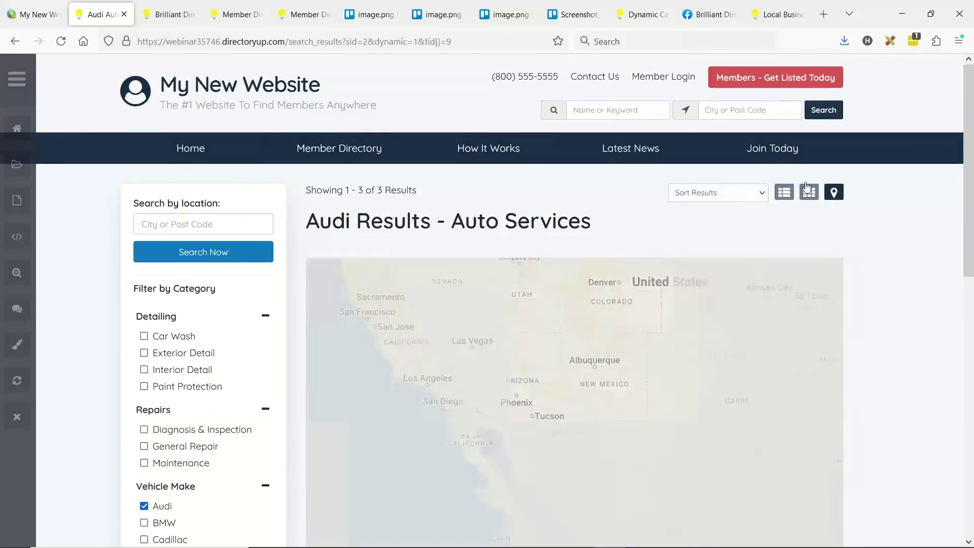
scroll(710, 254, down, 1)
click(424, 302)
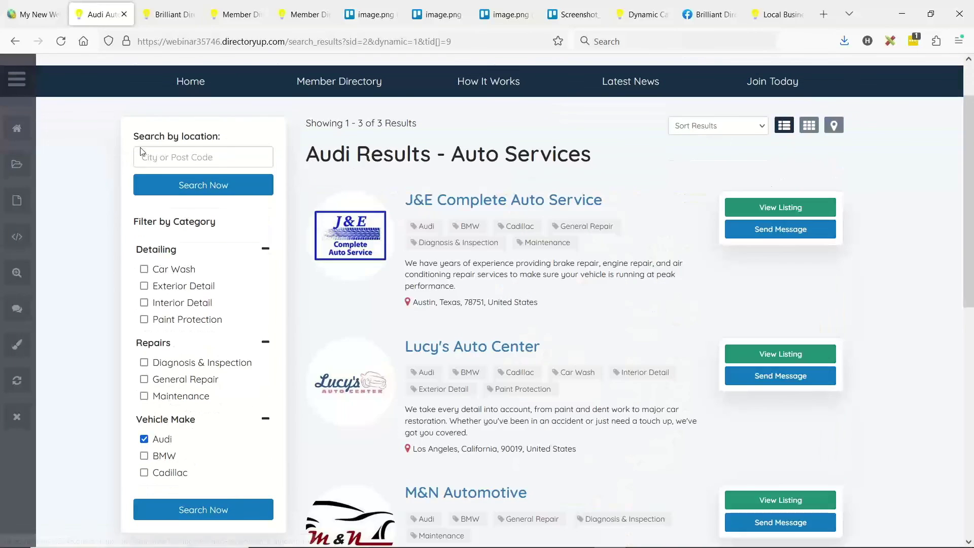
Narrow the Audi listings to the location Los Angeles, CA and review the matching members and filters
click(209, 159)
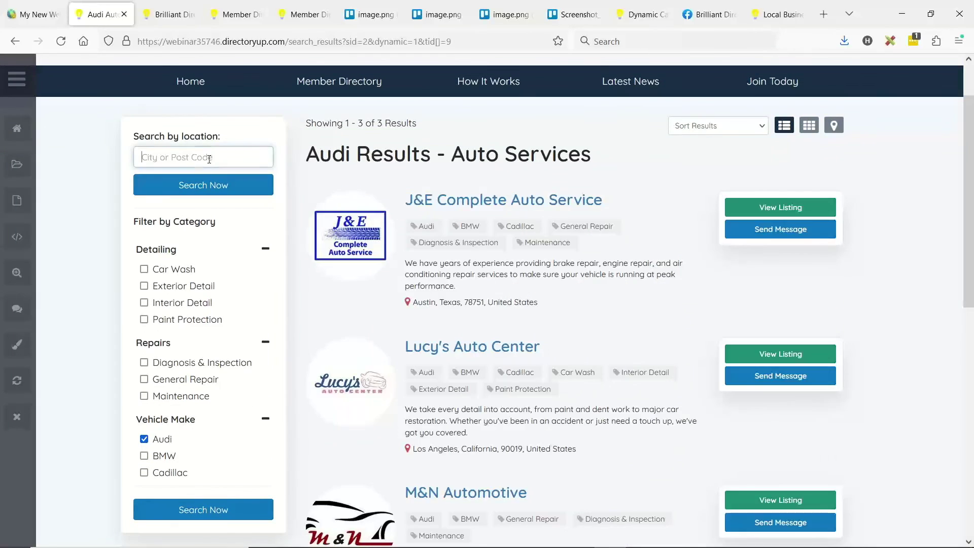
text(los)
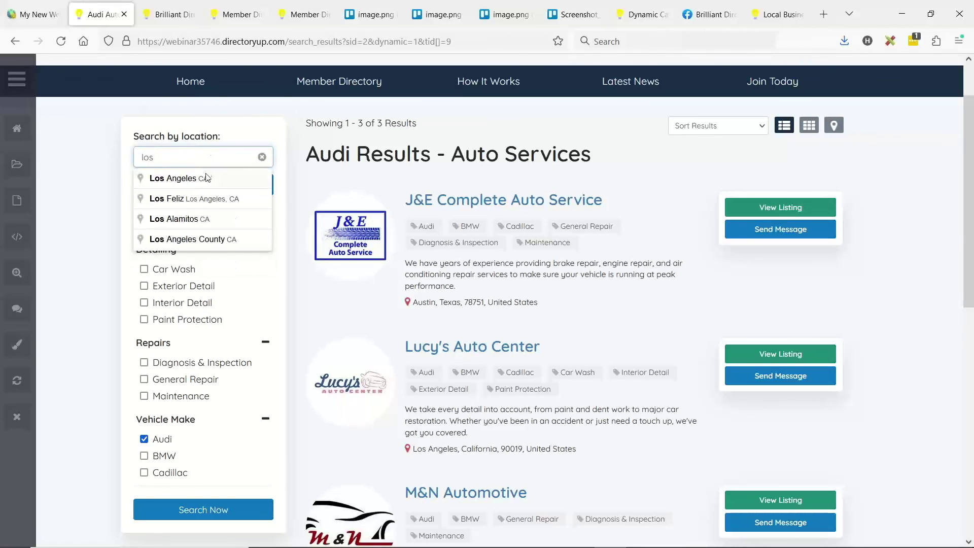
click(205, 178)
scroll(390, 228, down, 2)
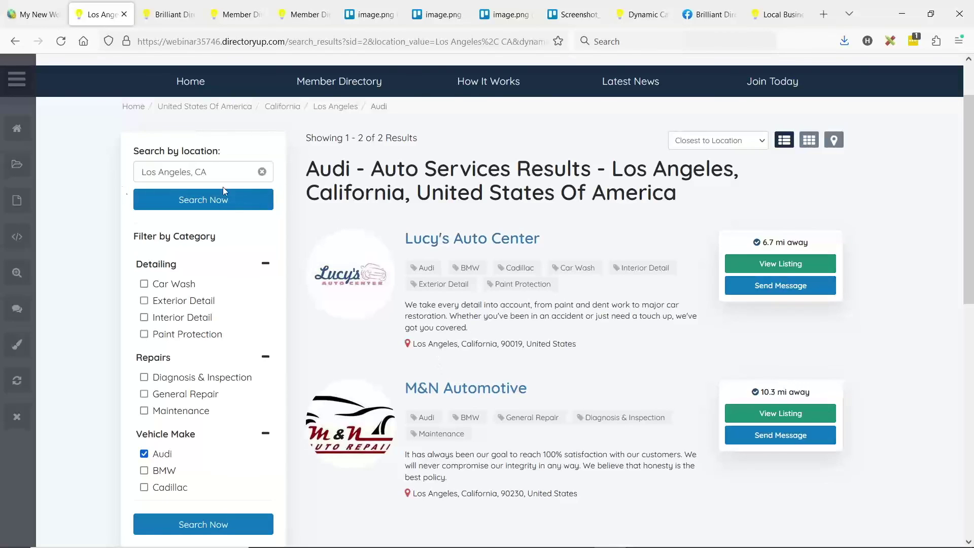
scroll(248, 200, down, 2)
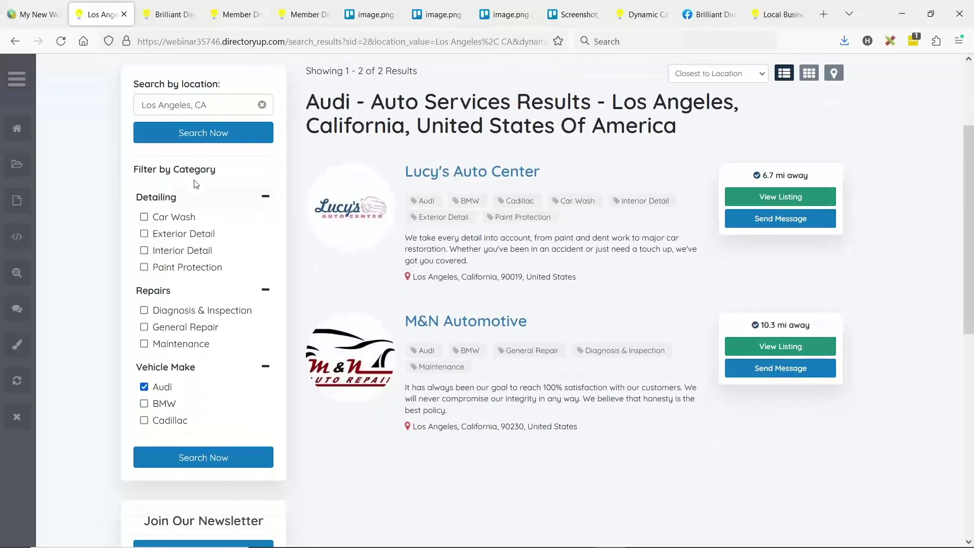
scroll(243, 183, up, 2)
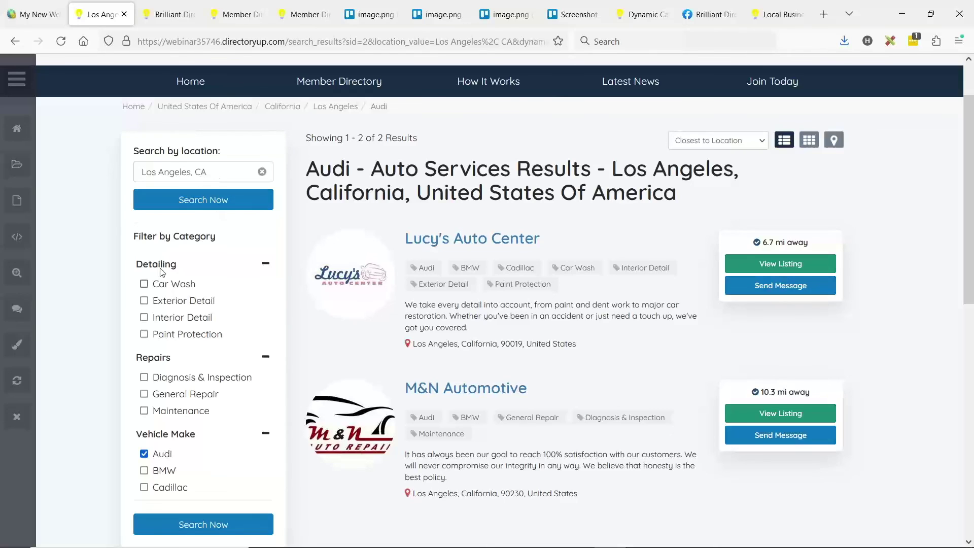
Select Car Wash, Interior Detail, Exterior Detail and Paint Protection in the Detailing filter group
click(144, 284)
click(144, 317)
click(144, 300)
click(144, 334)
scroll(368, 290, up, 2)
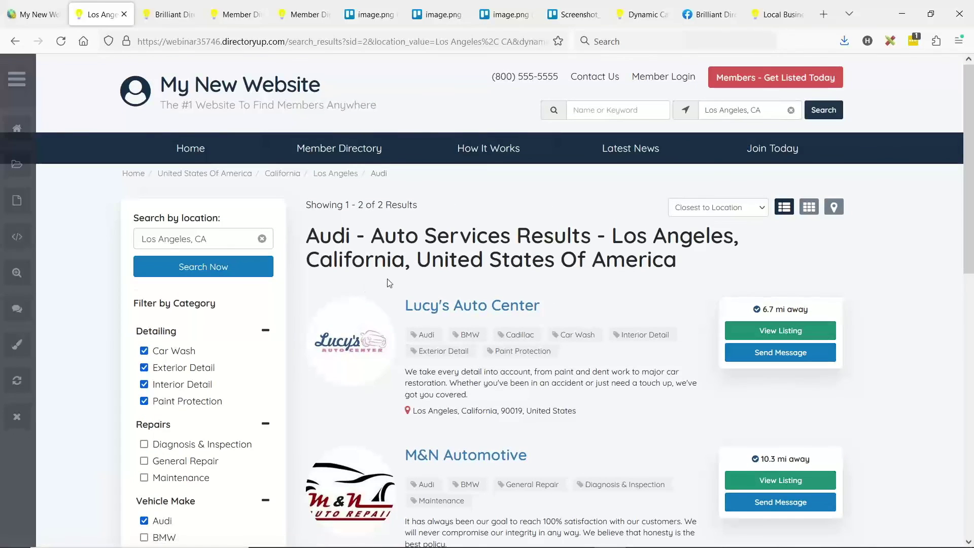